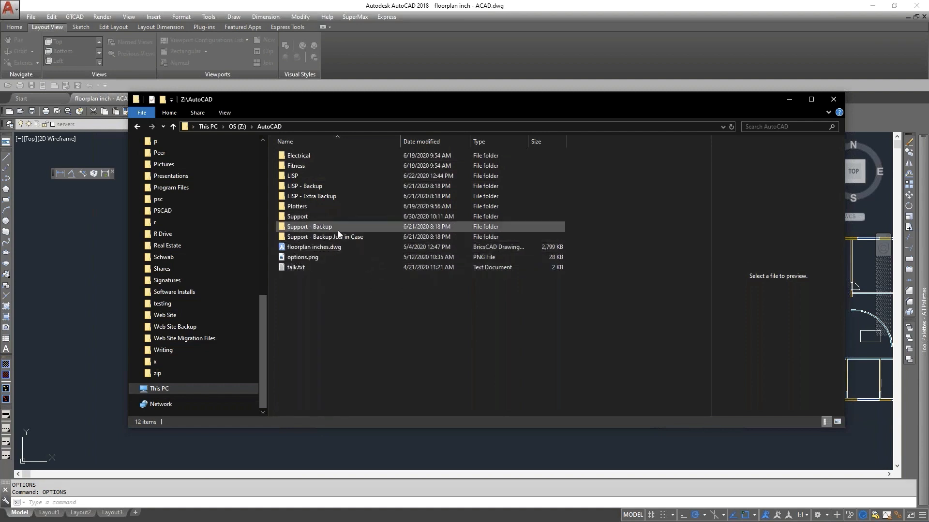
- Browse to the Support folder inside the BricsCAD folder on the Z: drive
{"action": "left_click", "coordinate": [237, 127]}
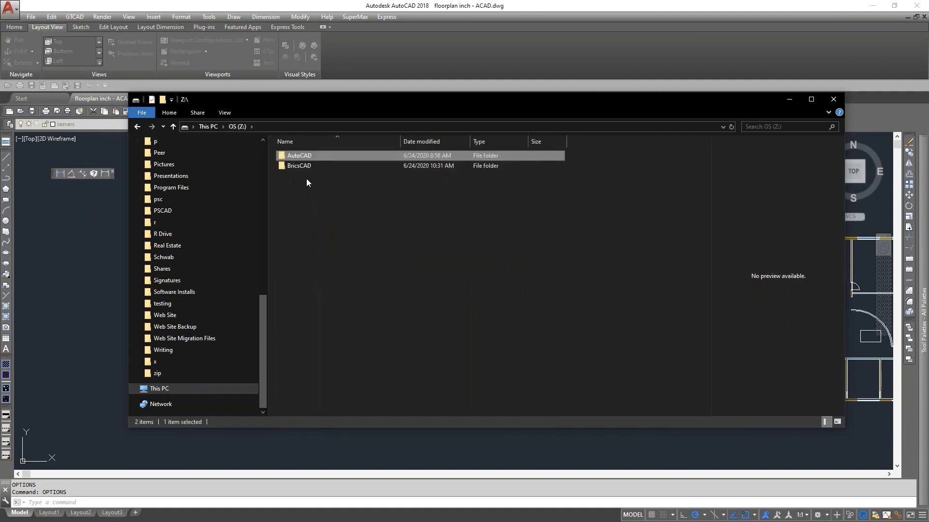
{"action": "left_click", "coordinate": [300, 165]}
{"action": "double_click", "coordinate": [299, 166]}
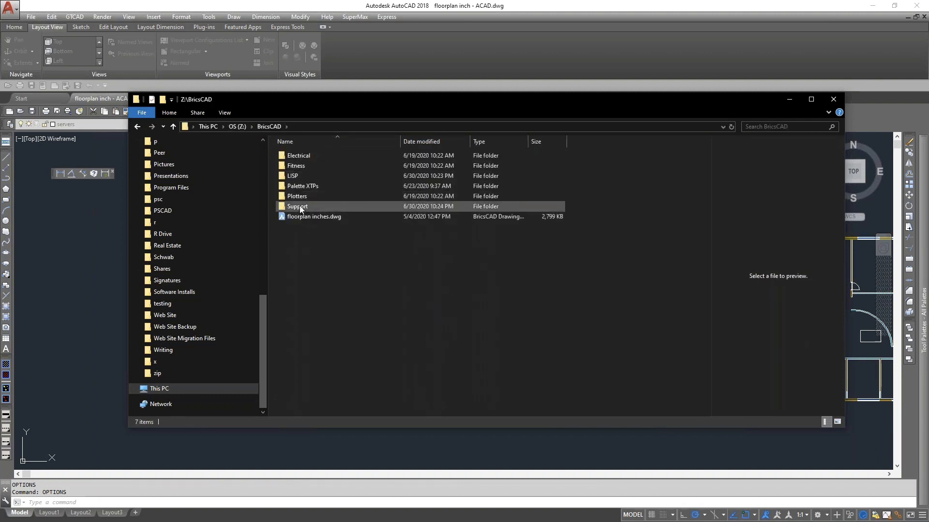
{"action": "double_click", "coordinate": [300, 207]}
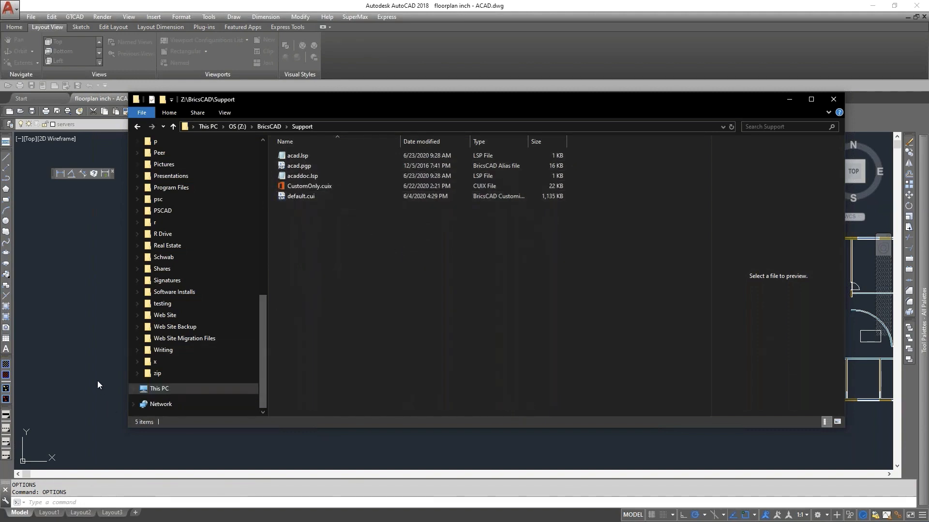
- Switch to BricsCAD, open its program options and search the settings for "support file"
{"action": "left_click", "coordinate": [47, 400]}
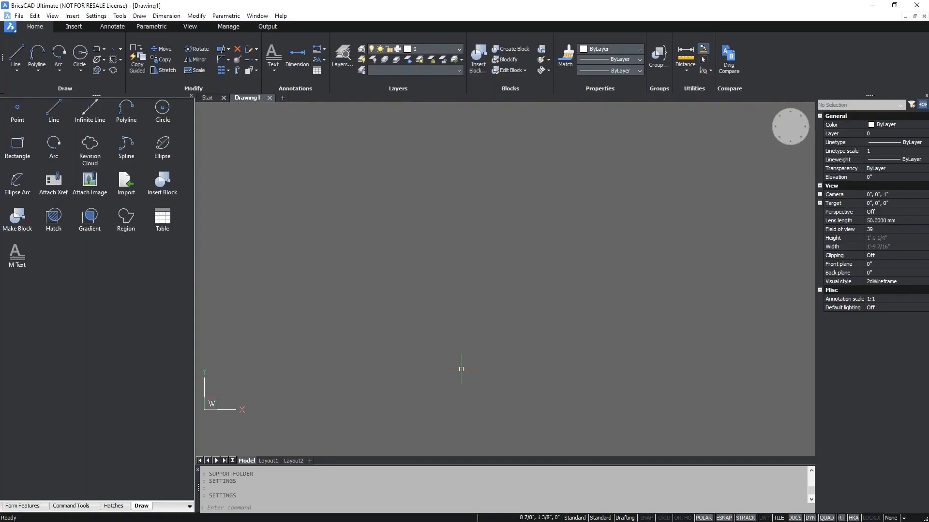
{"action": "type", "text": "options"}
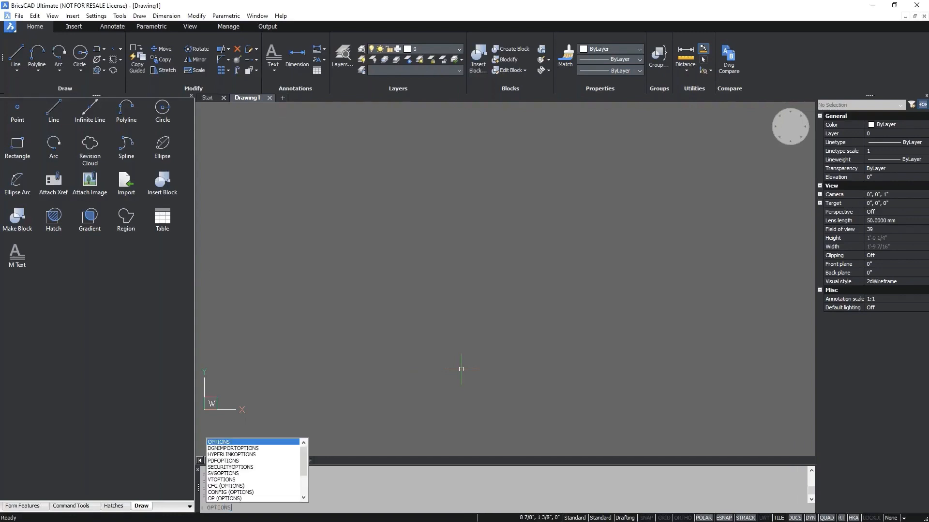
{"action": "key", "text": "Return"}
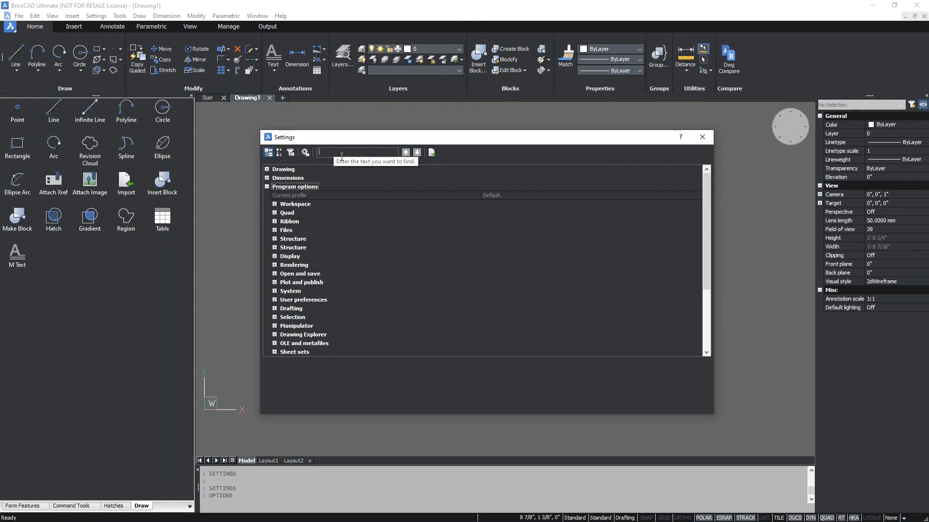
{"action": "type", "text": "support"}
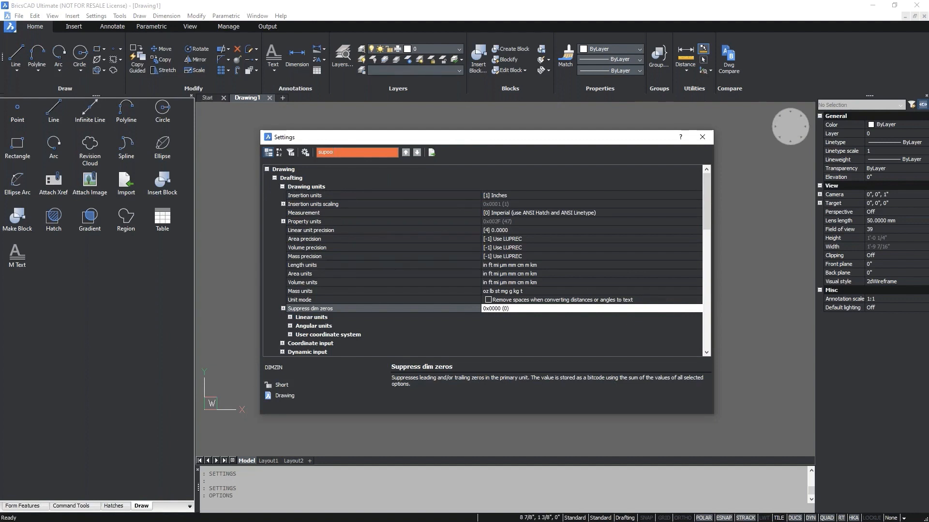
{"action": "key", "text": "BackSpace"}
{"action": "type", "text": "t file"}
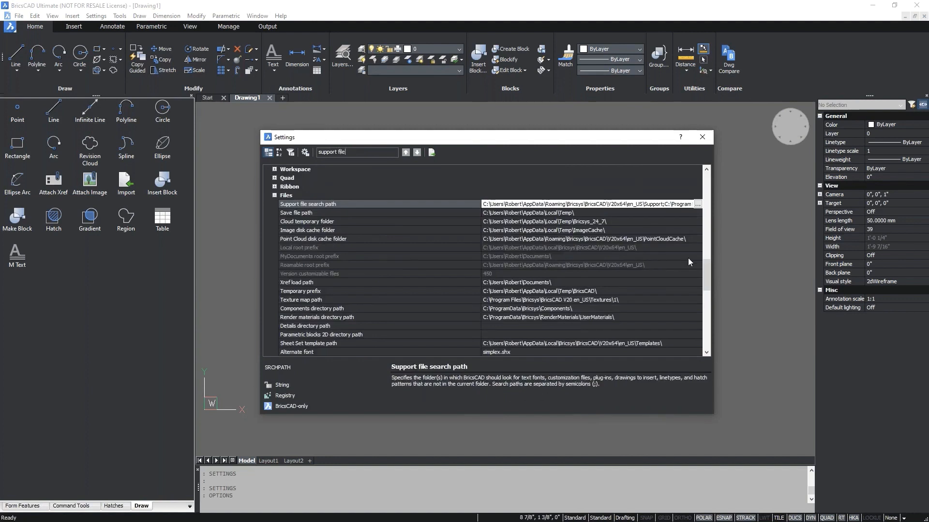
- Add the folder z:\bricscad\support to the support file search path list
{"action": "left_click", "coordinate": [698, 204]}
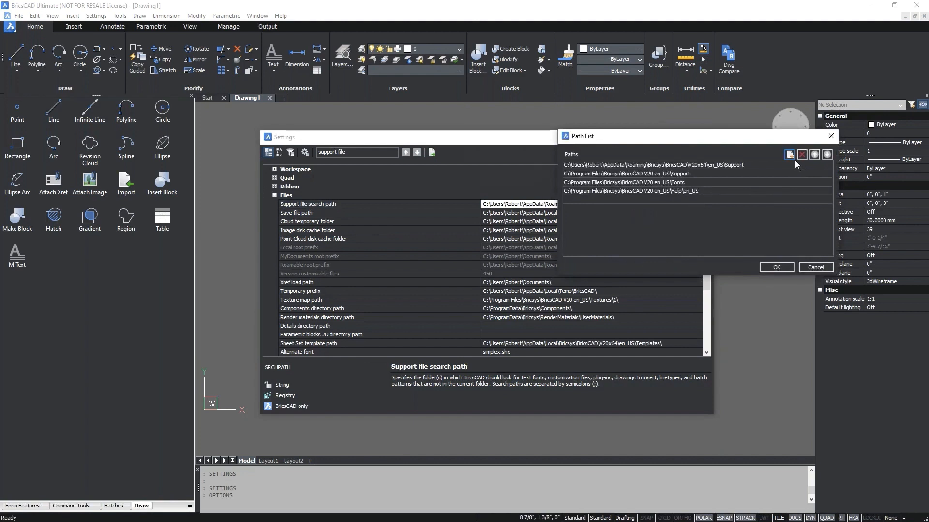
{"action": "left_click", "coordinate": [791, 157]}
{"action": "type", "text": "z:"}
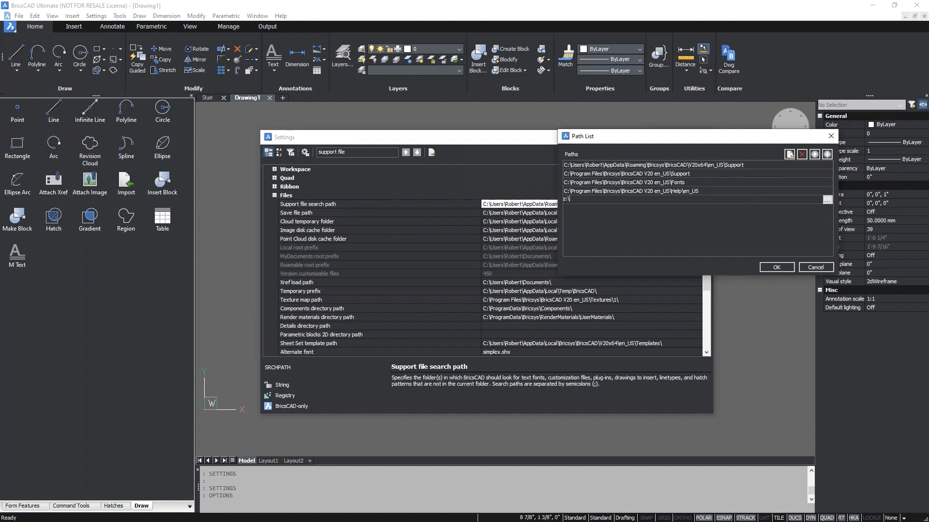
{"action": "type", "text": "\\bricscad\\support"}
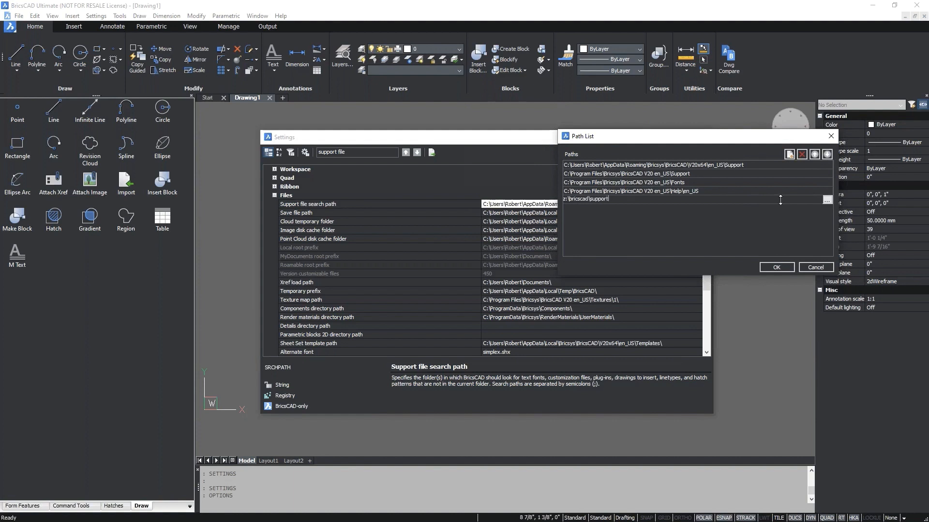
{"action": "left_click", "coordinate": [756, 191]}
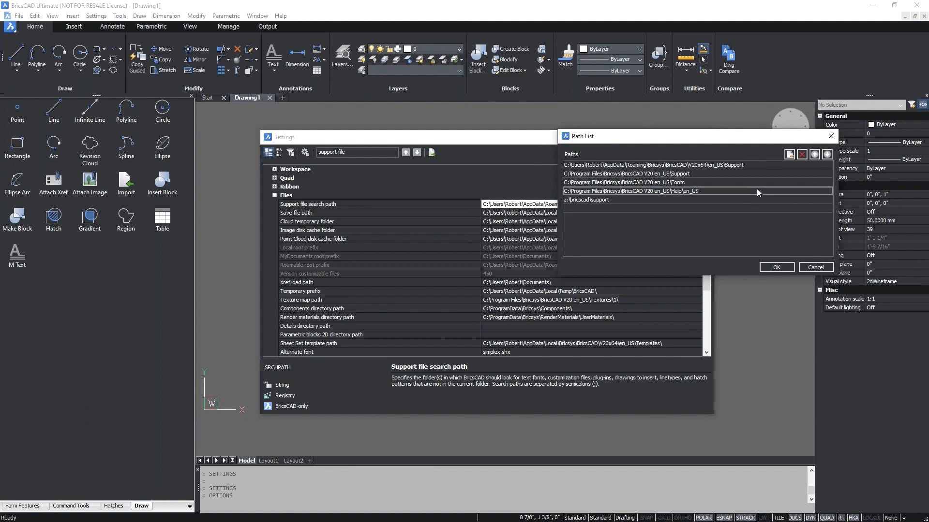
- Move the z:\bricscad\support entry to the first place in the path list and accept the list
{"action": "left_click", "coordinate": [611, 200]}
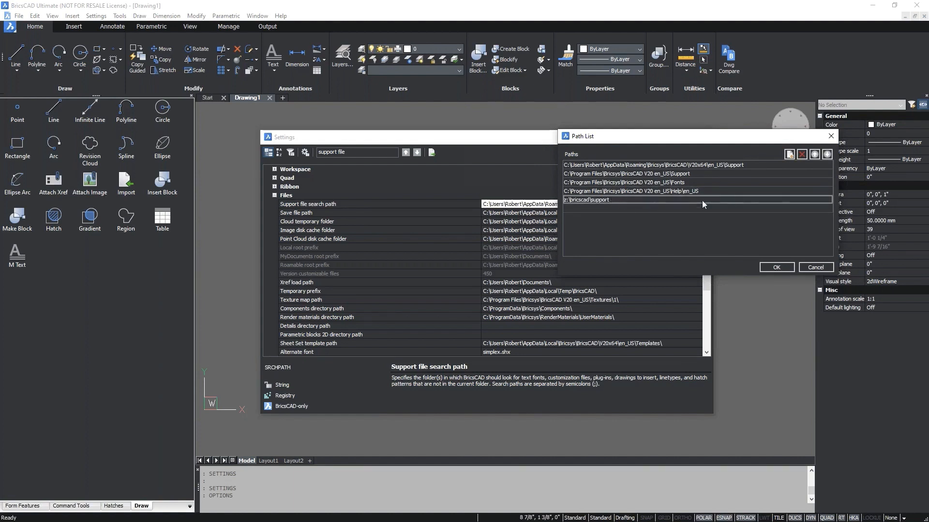
{"action": "left_click", "coordinate": [815, 156]}
{"action": "left_click", "coordinate": [815, 156]}
{"action": "left_click", "coordinate": [815, 155]}
{"action": "left_click", "coordinate": [815, 155]}
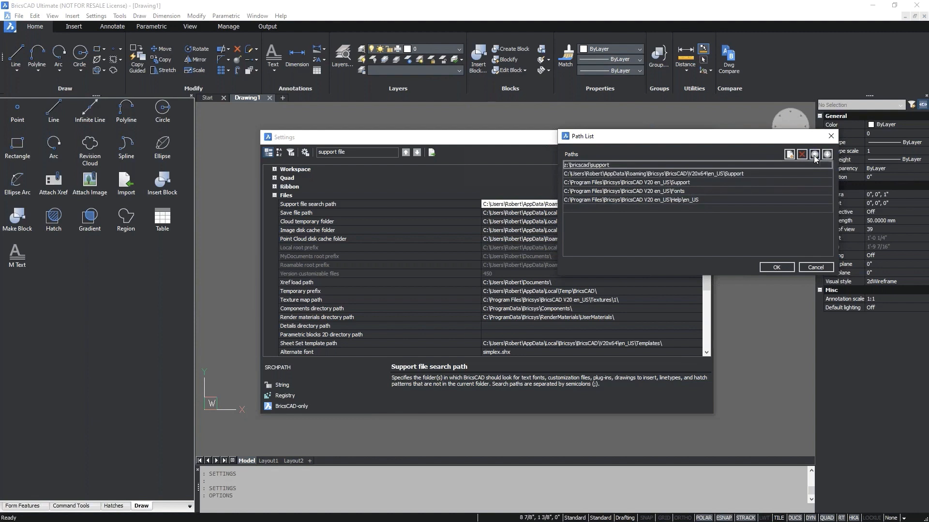
{"action": "left_click", "coordinate": [778, 268]}
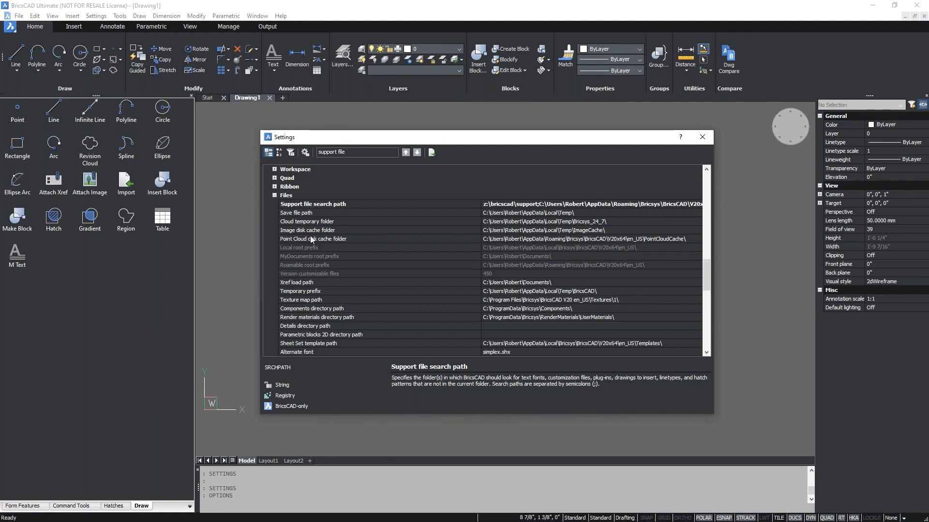
- Search the settings for "background color" and advance through the matches to the model space Background color setting
{"action": "left_click_drag", "start_coordinate": [353, 150], "coordinate": [321, 156]}
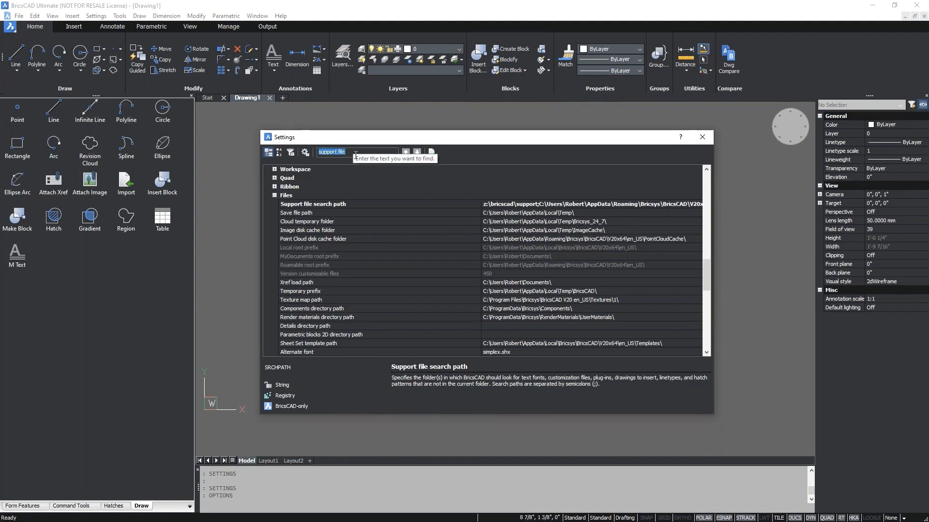
{"action": "type", "text": "backg"}
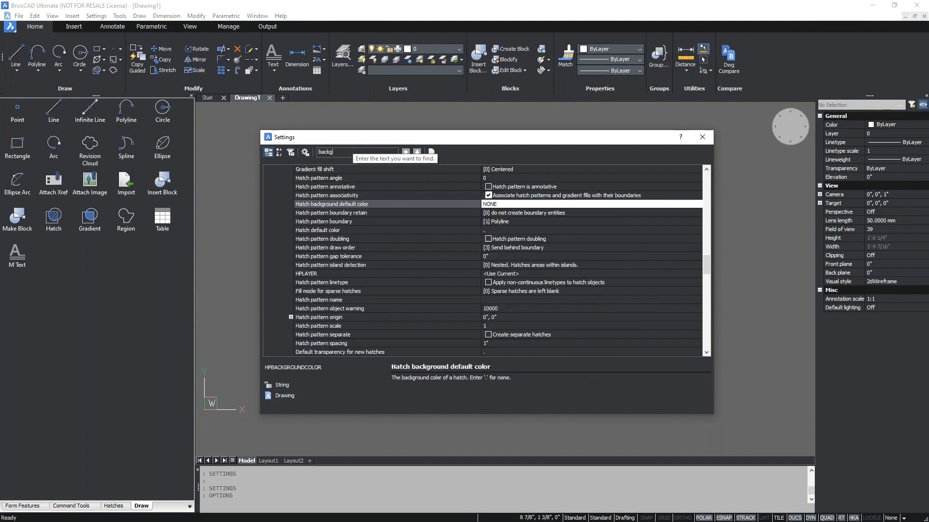
{"action": "type", "text": "round color"}
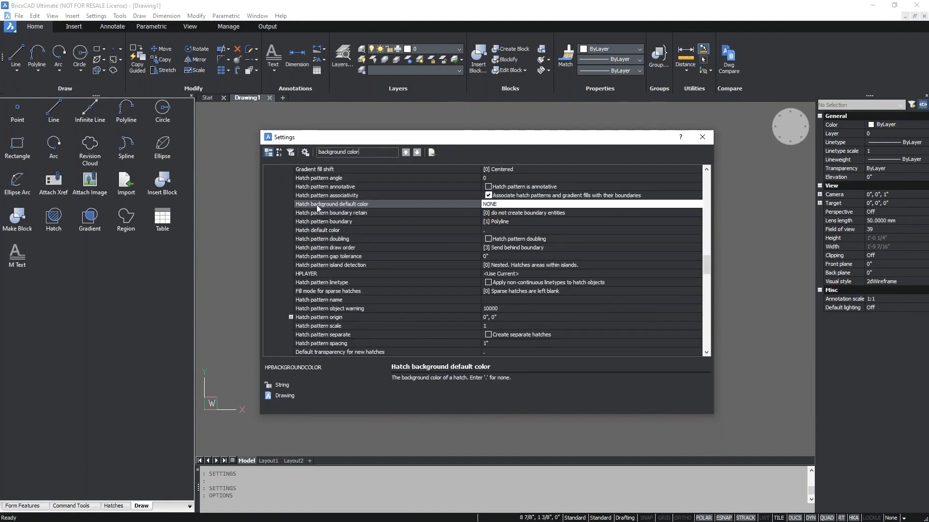
{"action": "left_click", "coordinate": [417, 152]}
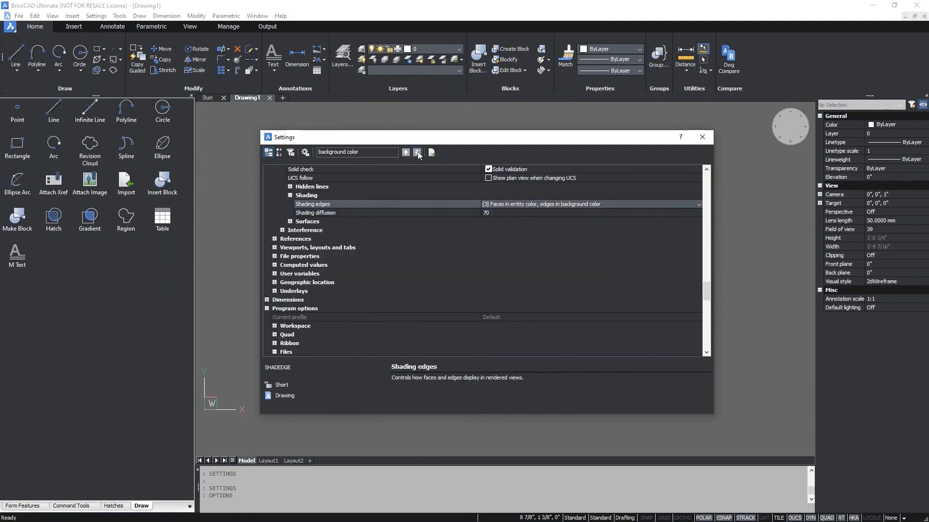
{"action": "left_click", "coordinate": [417, 153]}
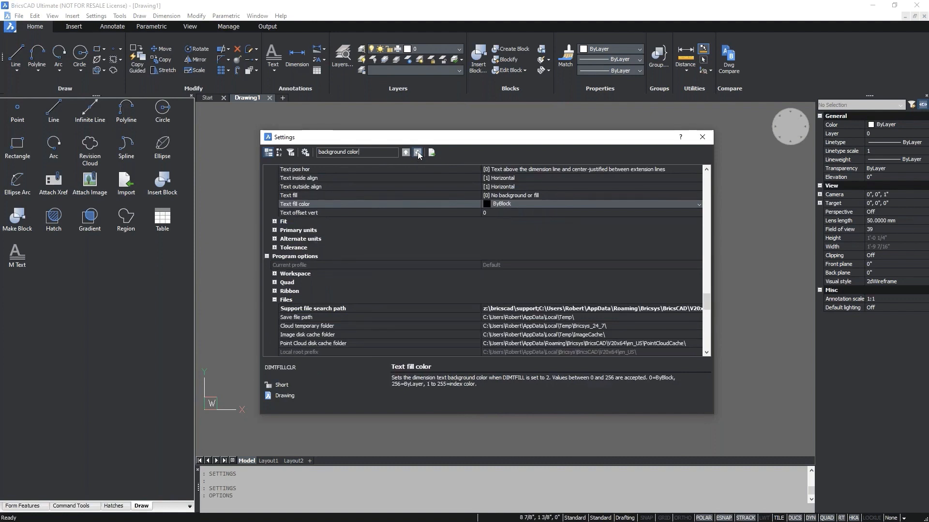
{"action": "left_click", "coordinate": [417, 152]}
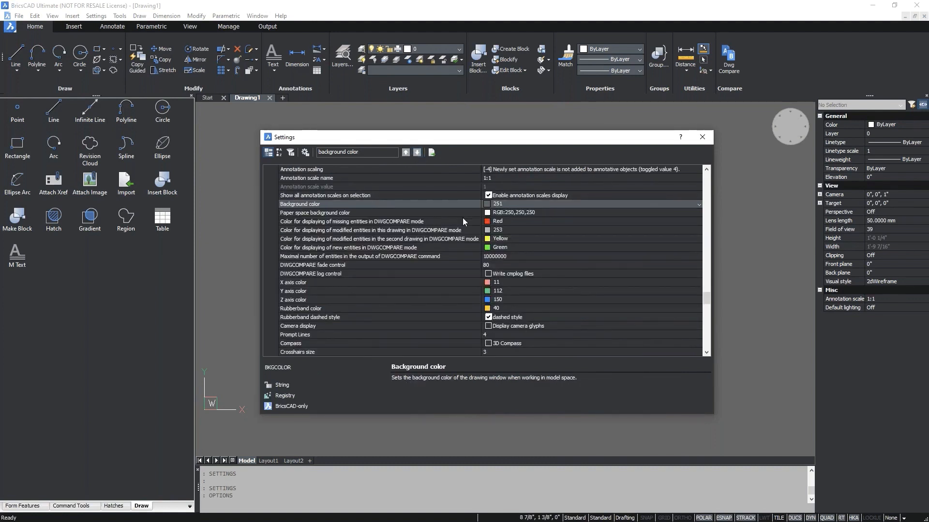
- Set the model space background color to Black and close the settings
{"action": "left_click", "coordinate": [317, 229]}
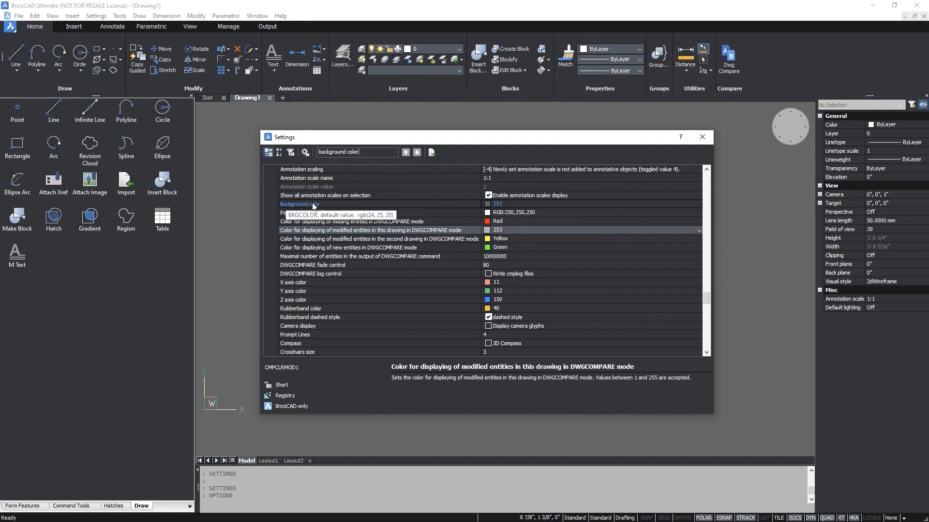
{"action": "left_click", "coordinate": [491, 209]}
{"action": "left_click", "coordinate": [489, 209]}
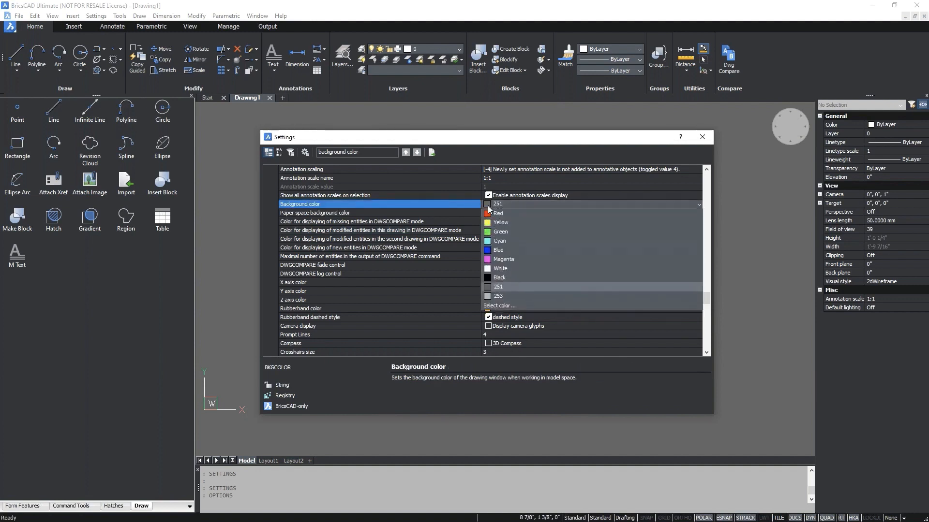
{"action": "left_click", "coordinate": [497, 282]}
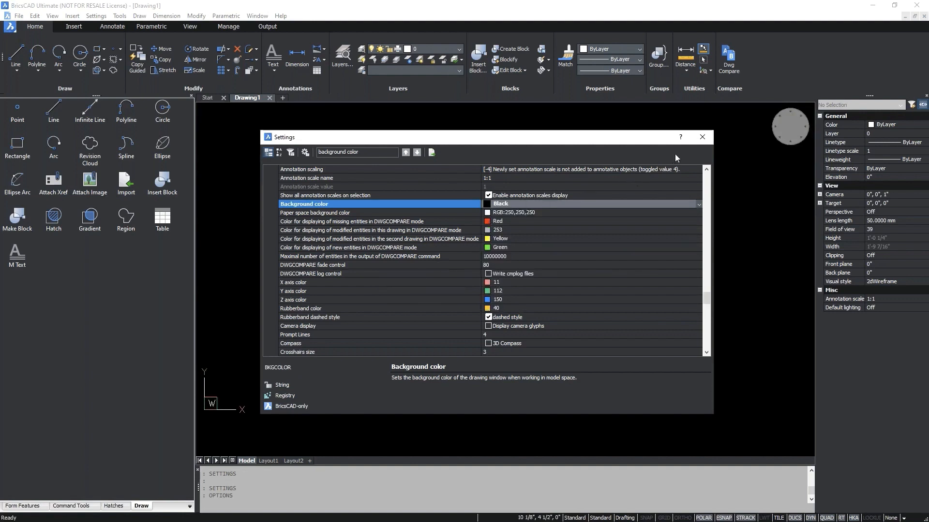
{"action": "left_click", "coordinate": [702, 139]}
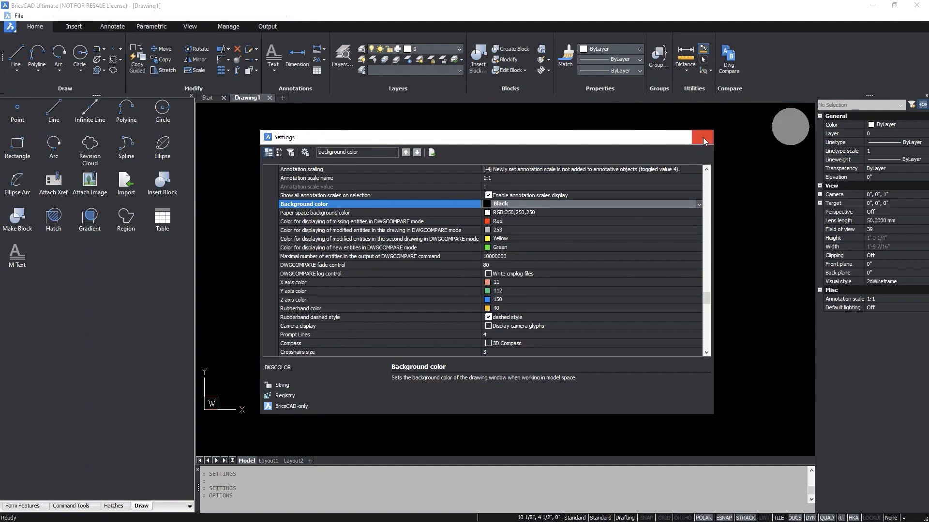
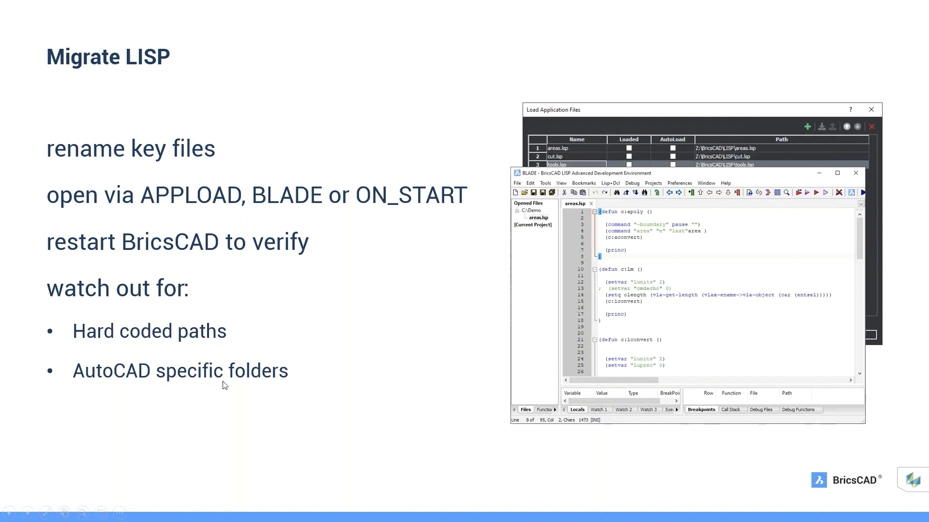
- Switch to BricsCAD and use APPLOAD to add tools2.lsp from the LISP folder, loading it and enabling AutoLoad
{"action": "left_click", "coordinate": [205, 422]}
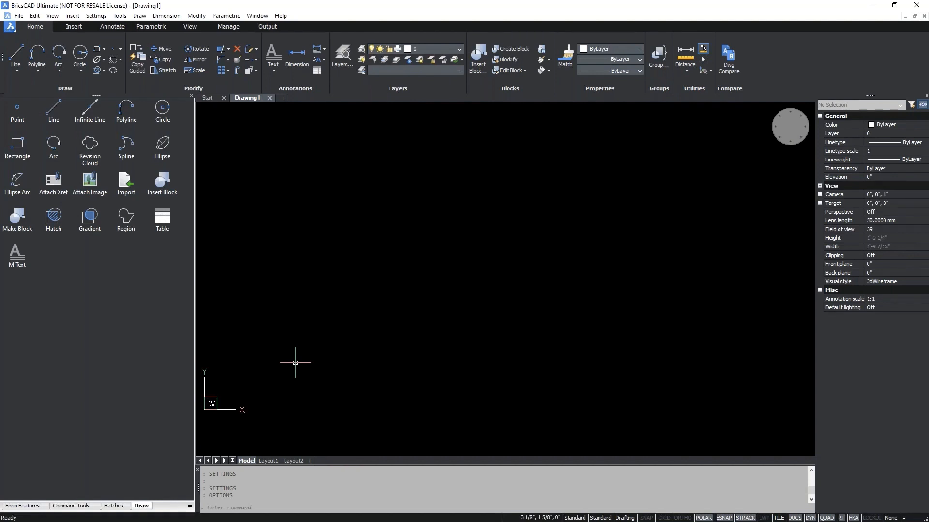
{"action": "type", "text": "APPLOAD"}
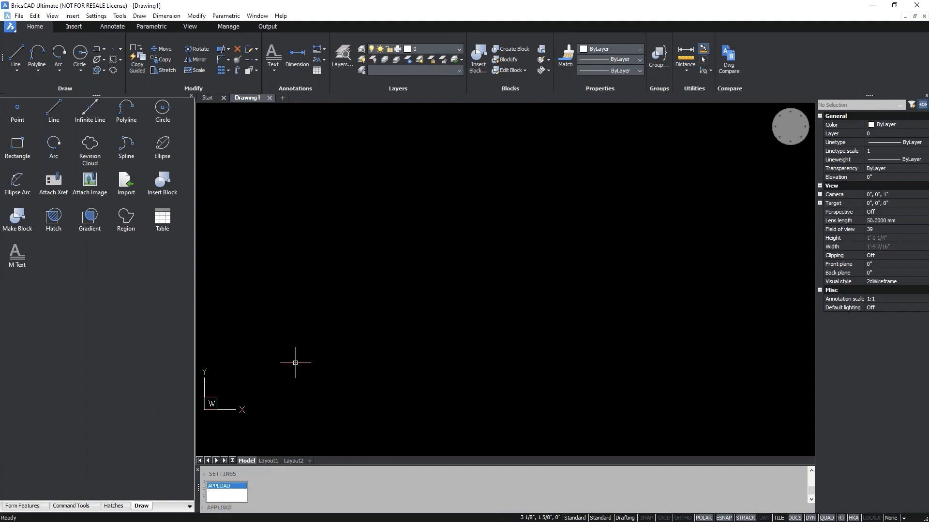
{"action": "key", "text": "Return"}
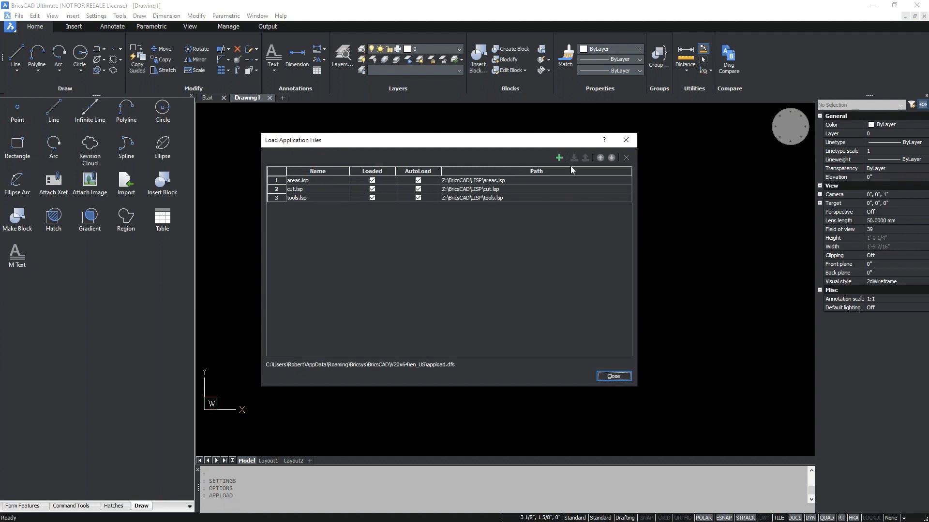
{"action": "left_click", "coordinate": [559, 159]}
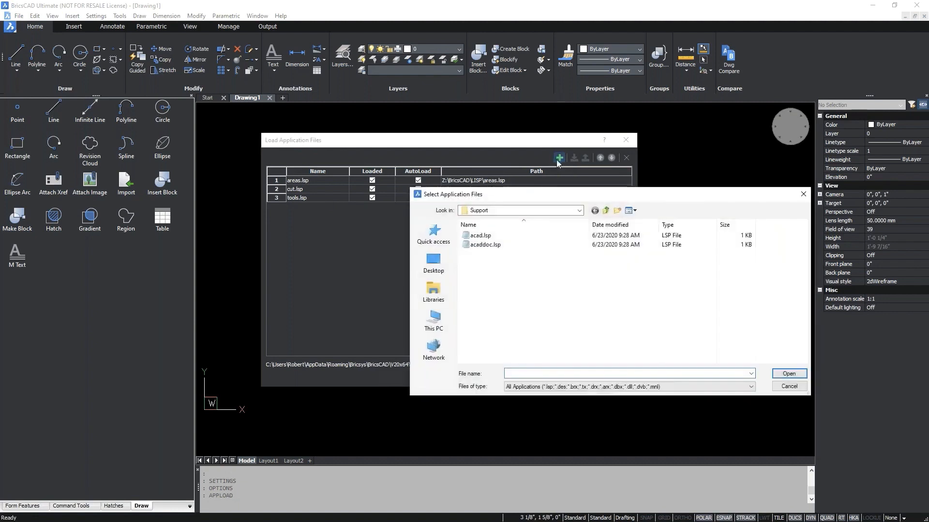
{"action": "left_click", "coordinate": [607, 214]}
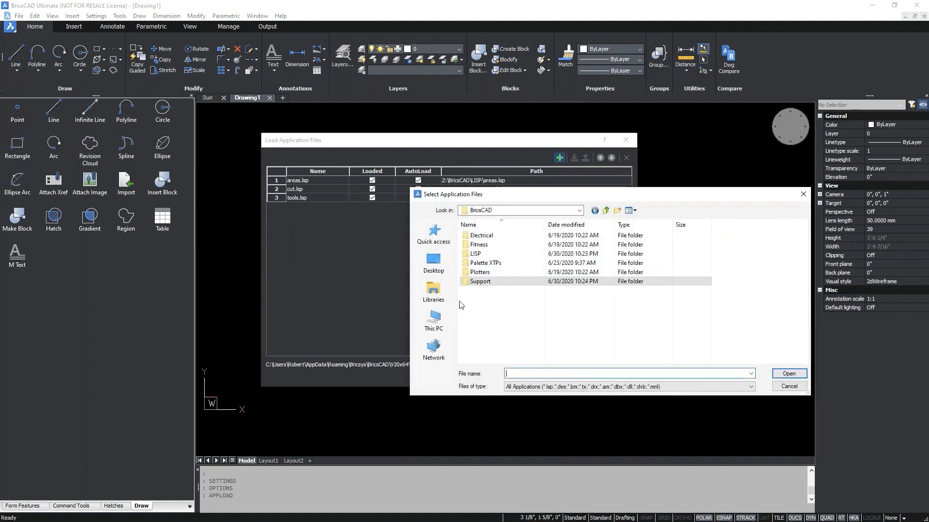
{"action": "double_click", "coordinate": [477, 254]}
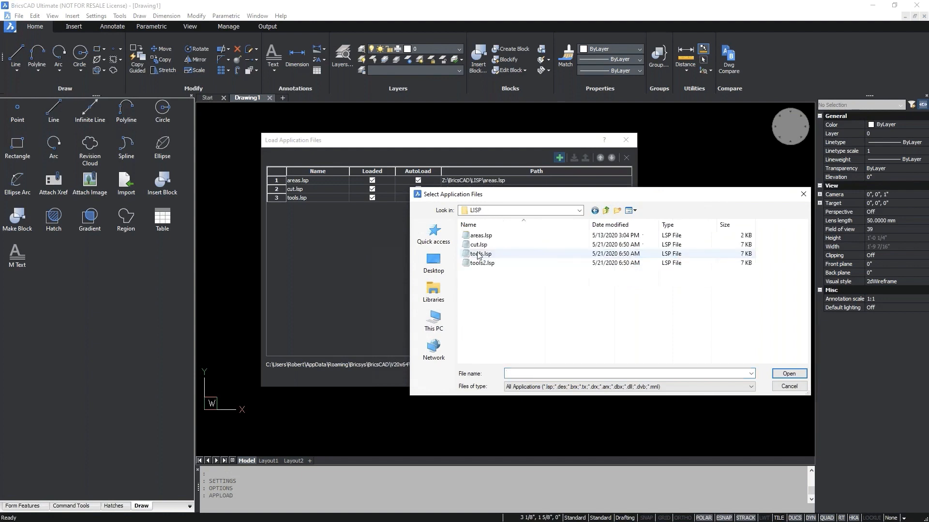
{"action": "left_click", "coordinate": [484, 263]}
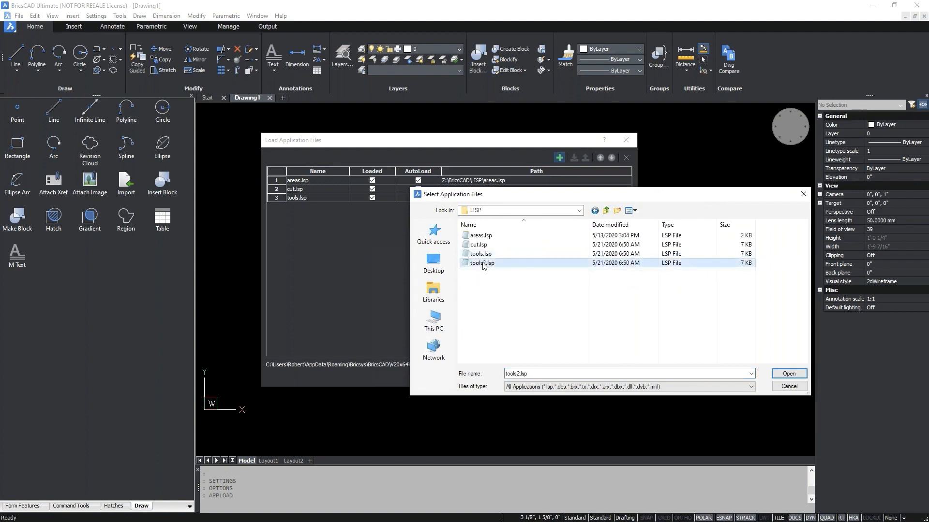
{"action": "left_click", "coordinate": [787, 374]}
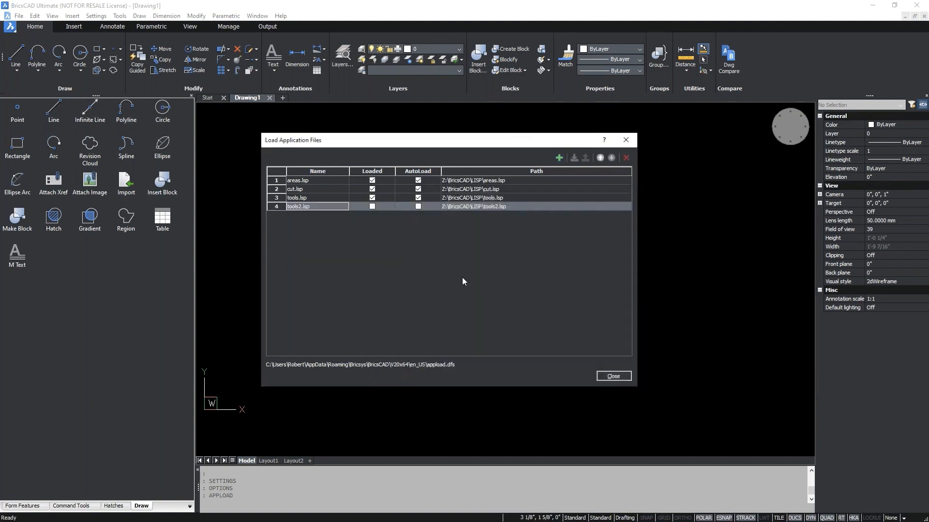
{"action": "left_click", "coordinate": [372, 207]}
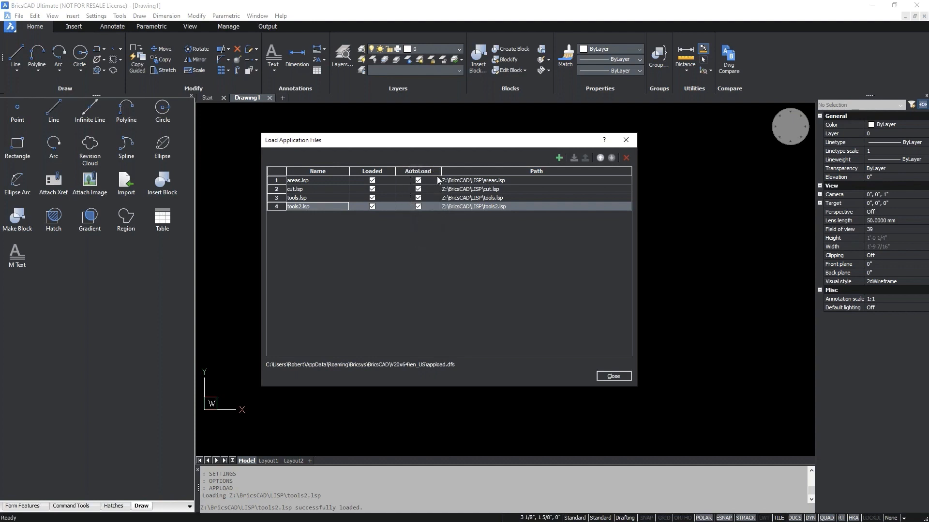
- Close the Load Application Files dialog and launch the BLADE LISP development environment
{"action": "left_click", "coordinate": [615, 377]}
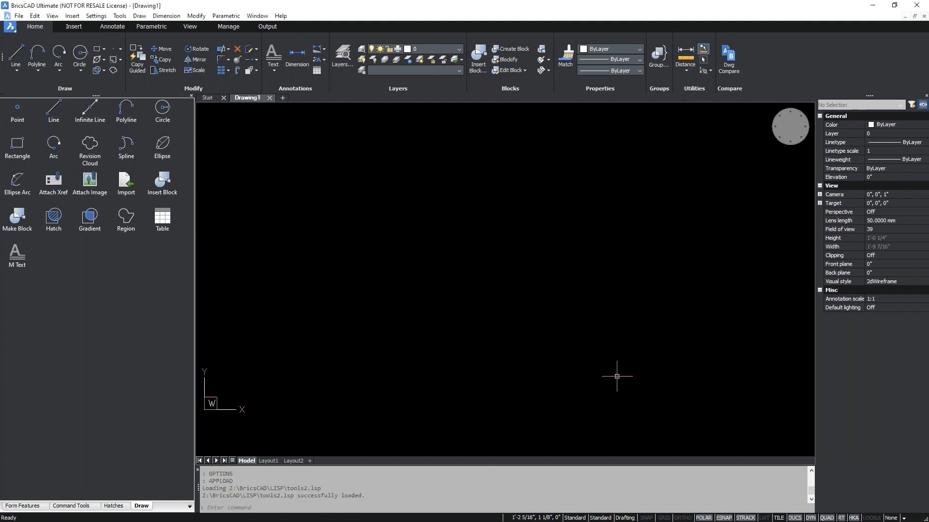
{"action": "type", "text": "BLADE"}
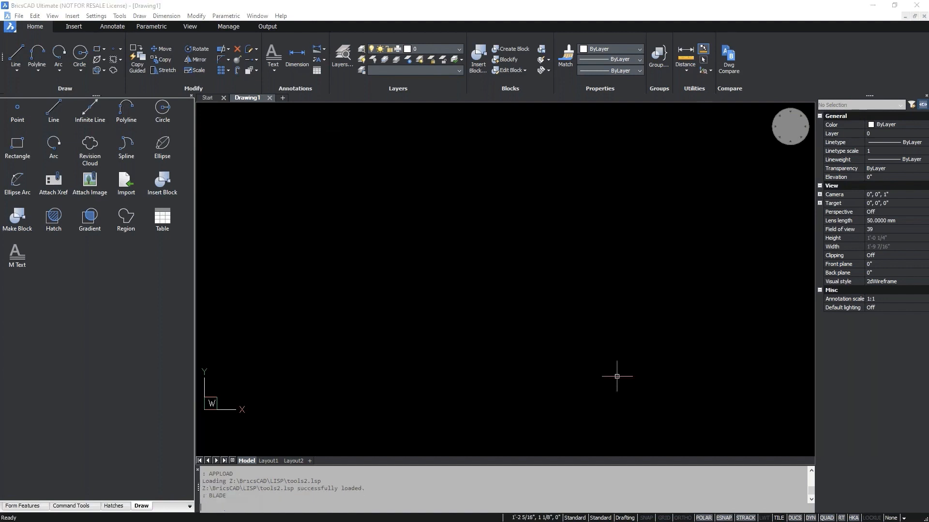
{"action": "key", "text": "Return"}
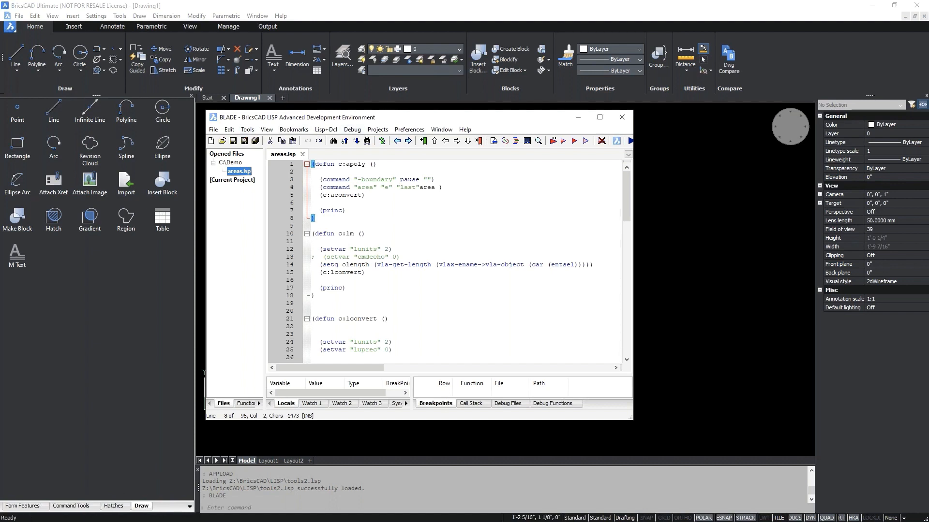
- Switch to File Explorer and rename acad.lsp in the Z:\BricsCAD\Support folder as on_start.lsp
{"action": "key", "text": "alt+Tab"}
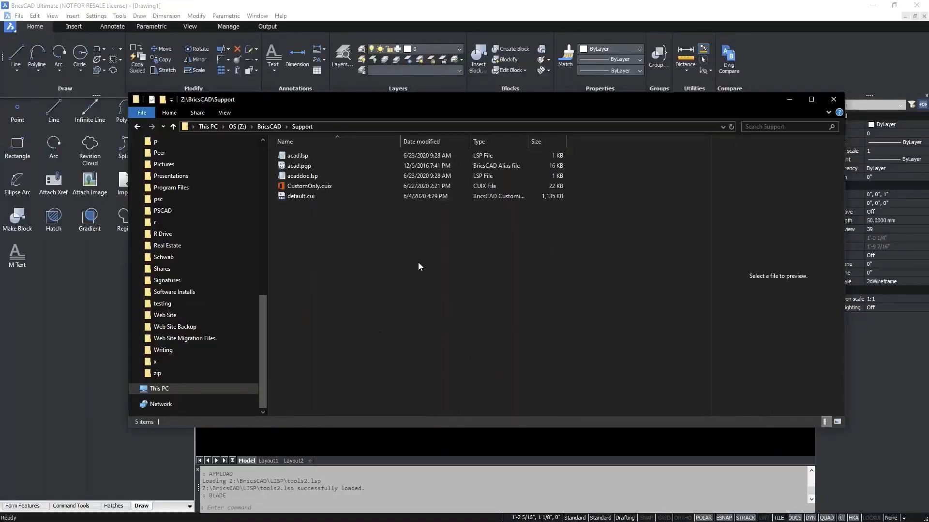
{"action": "right_click", "coordinate": [302, 159]}
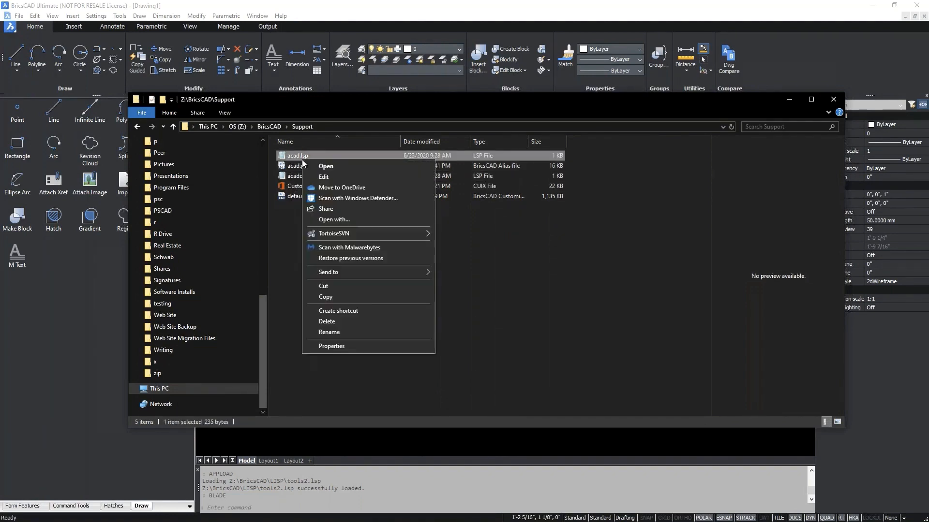
{"action": "left_click", "coordinate": [345, 336]}
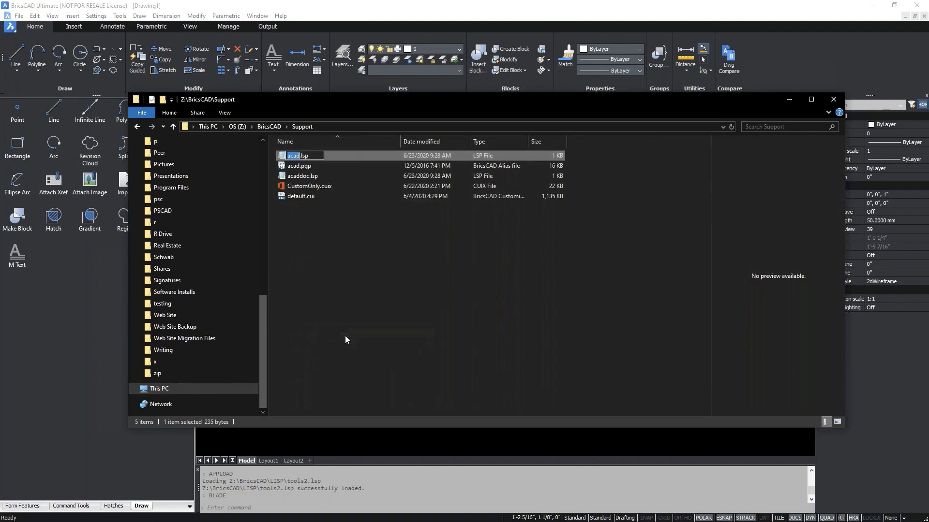
{"action": "type", "text": "on_start"}
{"action": "key", "text": "Return"}
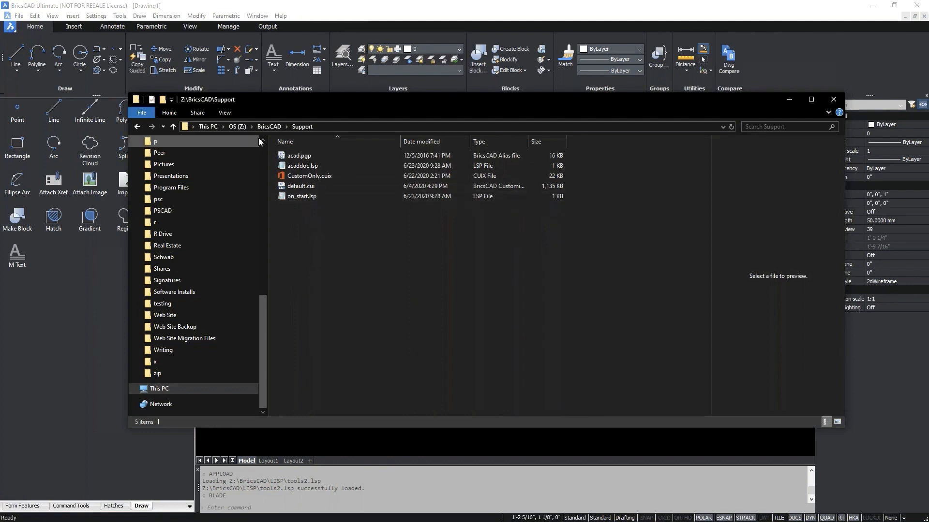
- Open on_start.lsp in Notepad and change its load_path to "z:\\bricscad\\lisp\\"
{"action": "left_click", "coordinate": [305, 197]}
{"action": "double_click", "coordinate": [305, 197]}
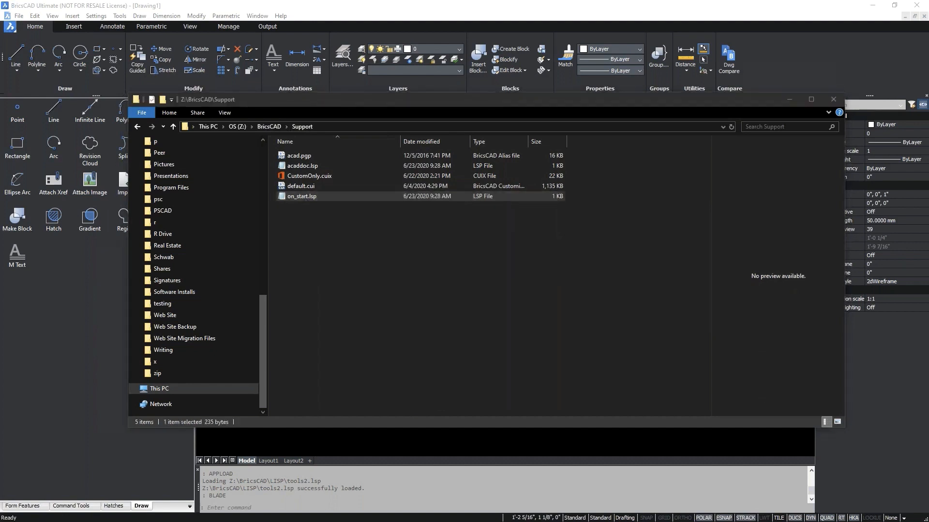
{"action": "left_click_drag", "start_coordinate": [104, 74], "coordinate": [408, 62]}
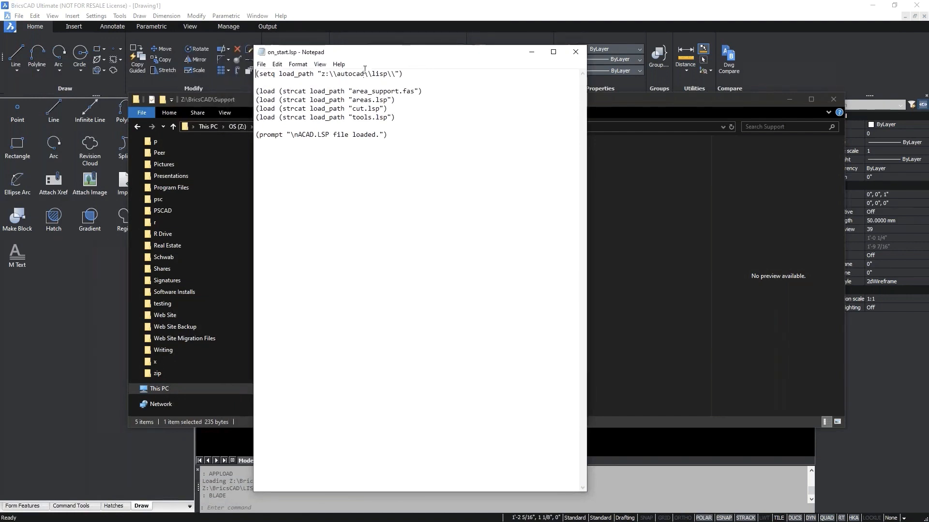
{"action": "left_click_drag", "start_coordinate": [369, 57], "coordinate": [418, 94]}
{"action": "type", "text": "bricscad"}
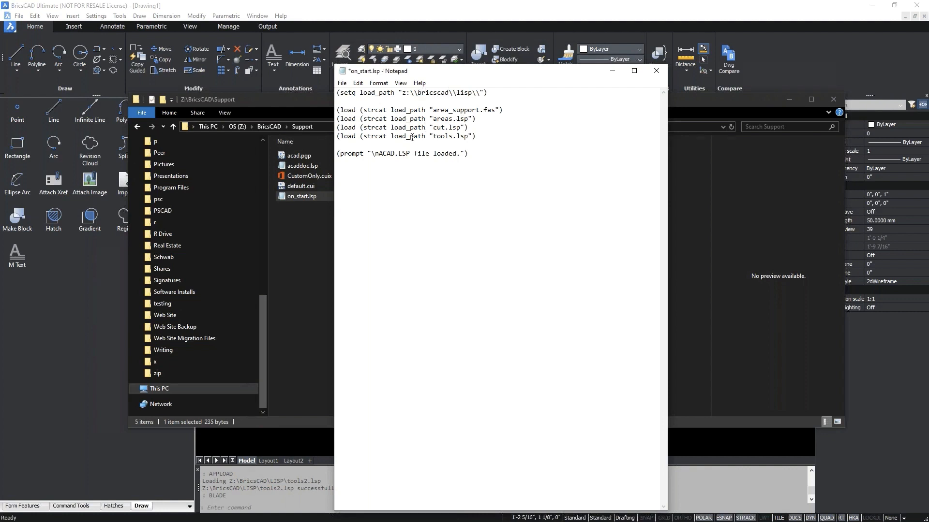
- Change the file name in the prompt line to ON_START.LSP, save and close the file, and return to BricsCAD
{"action": "left_click_drag", "start_coordinate": [395, 153], "coordinate": [380, 153]}
{"action": "type", "text": "ON_START"}
{"action": "left_click", "coordinate": [342, 83]}
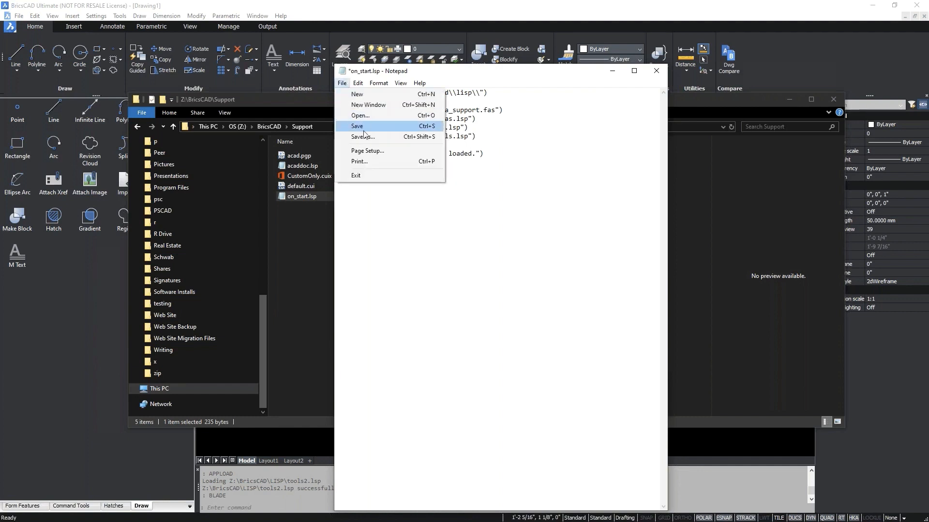
{"action": "left_click", "coordinate": [363, 127]}
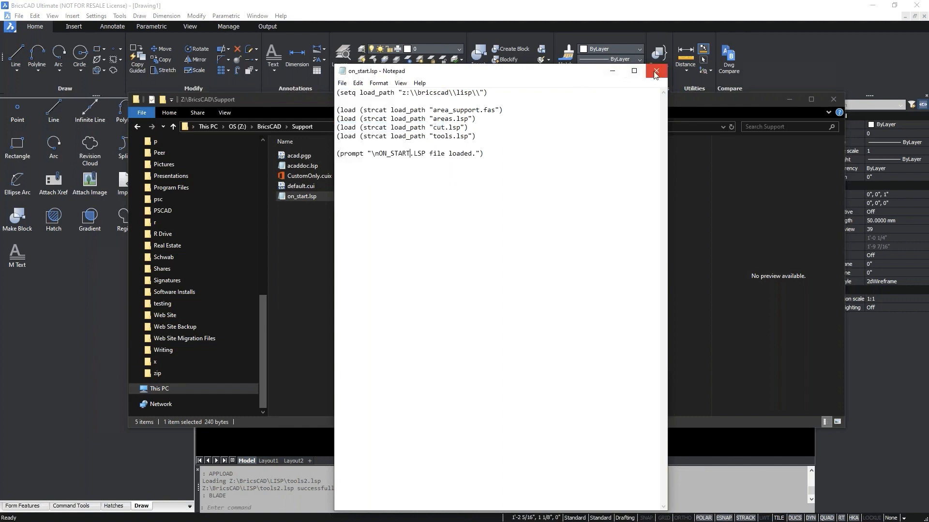
{"action": "left_click", "coordinate": [656, 72]}
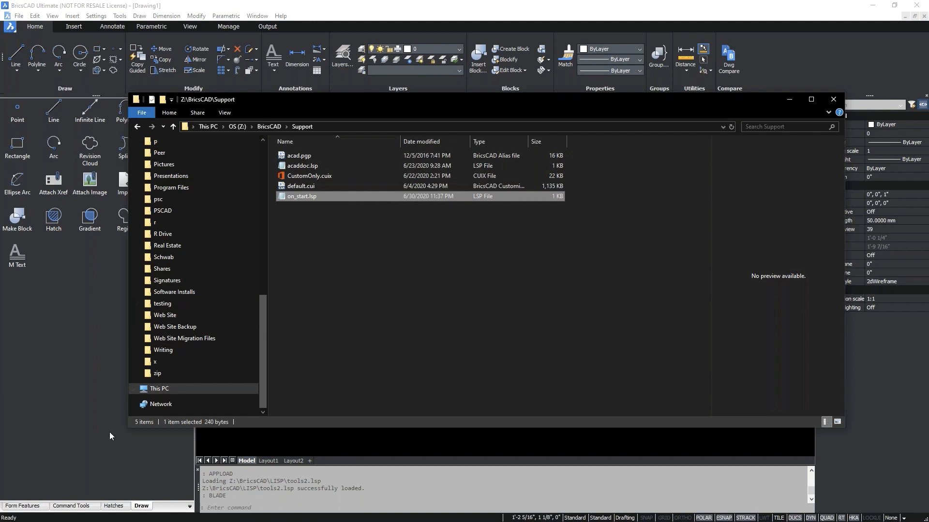
{"action": "left_click", "coordinate": [287, 440]}
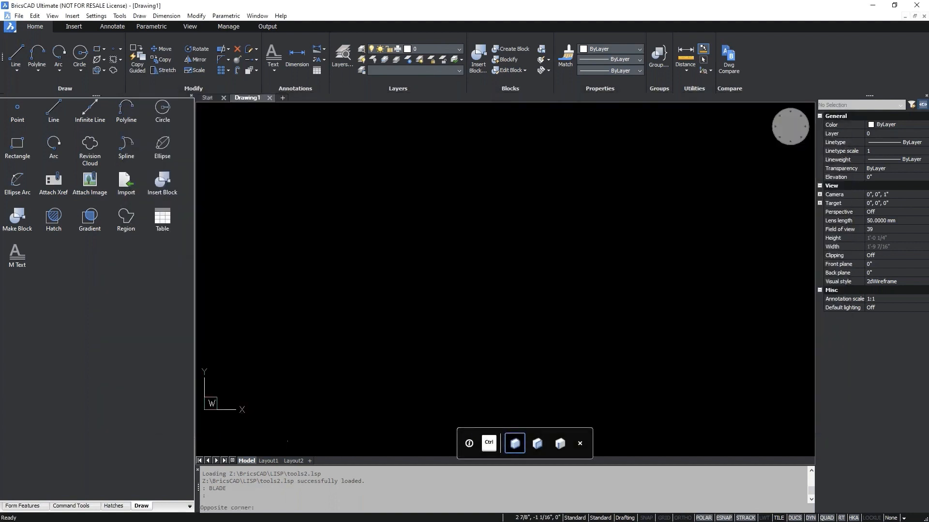
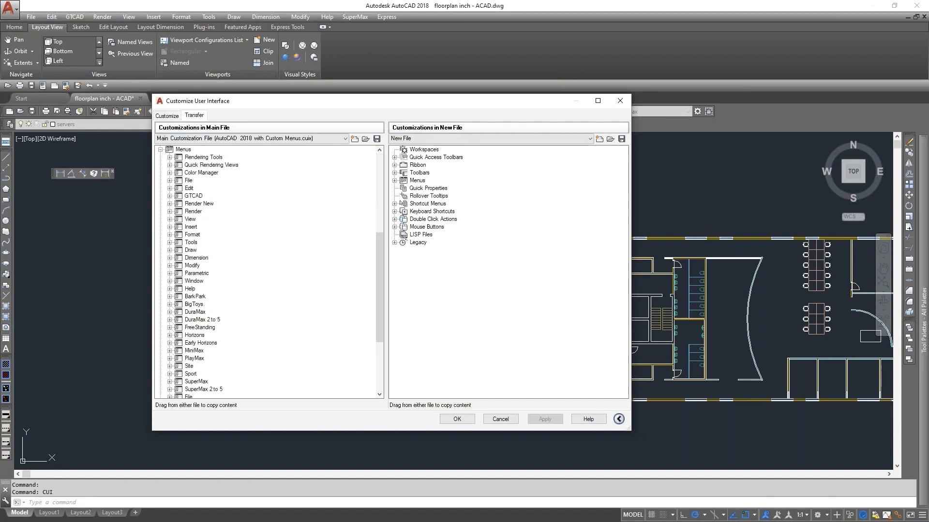
- In AutoCAD's CUI Transfer view, copy the GTCAD menu and the GTCAD Dims toolbar from the main customization file into the new file
{"action": "left_click_drag", "start_coordinate": [191, 197], "coordinate": [421, 184]}
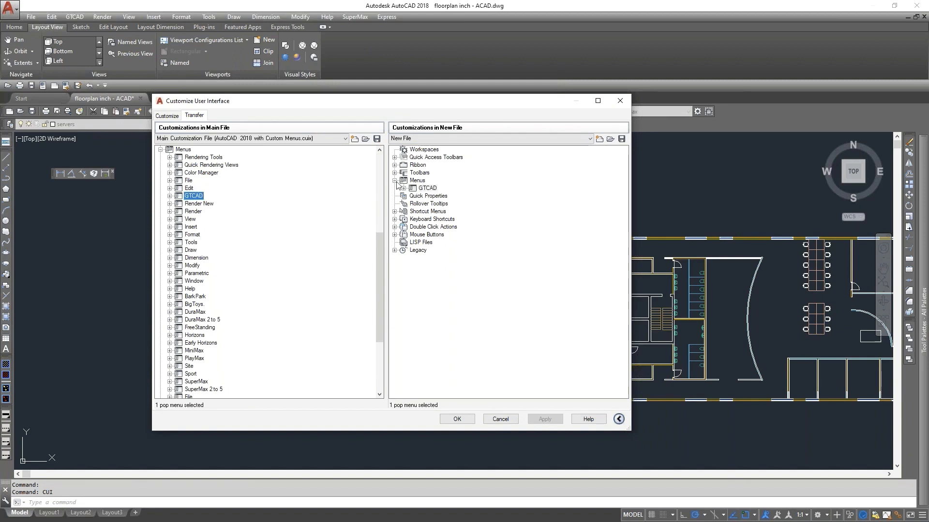
{"action": "scroll", "coordinate": [379, 228], "scroll_direction": "up", "scroll_amount": 2}
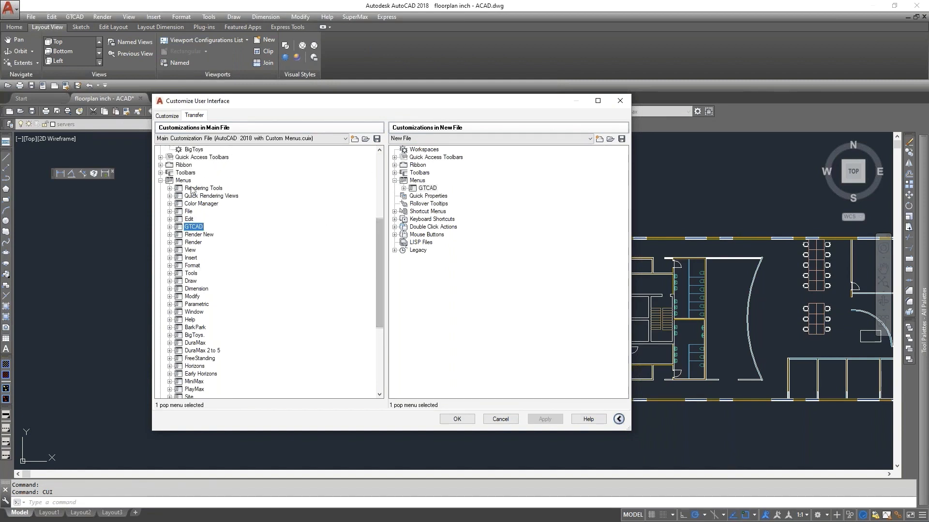
{"action": "left_click", "coordinate": [160, 173]}
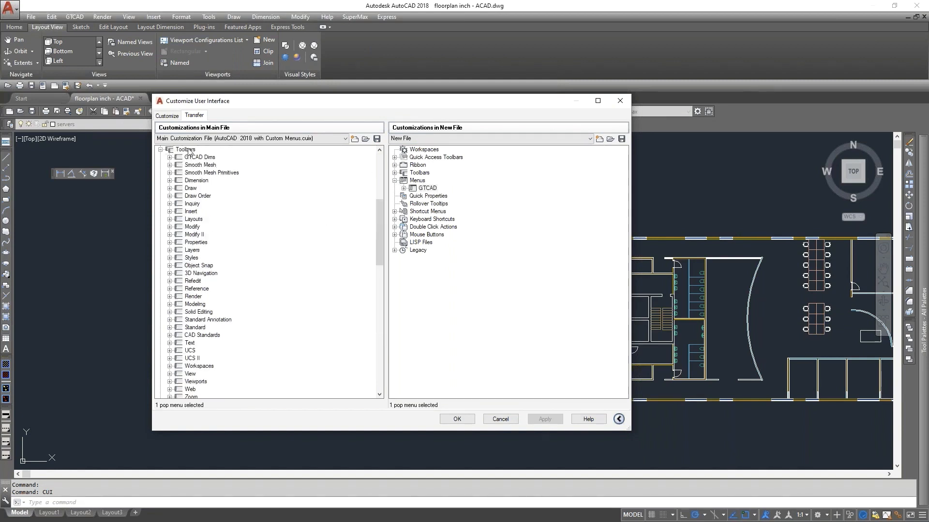
{"action": "mouse_move", "coordinate": [199, 157]}
{"action": "left_mouse_down"}
{"action": "mouse_move", "coordinate": [458, 195]}
{"action": "mouse_move", "coordinate": [492, 174]}
{"action": "mouse_move", "coordinate": [427, 176]}
{"action": "left_mouse_up"}
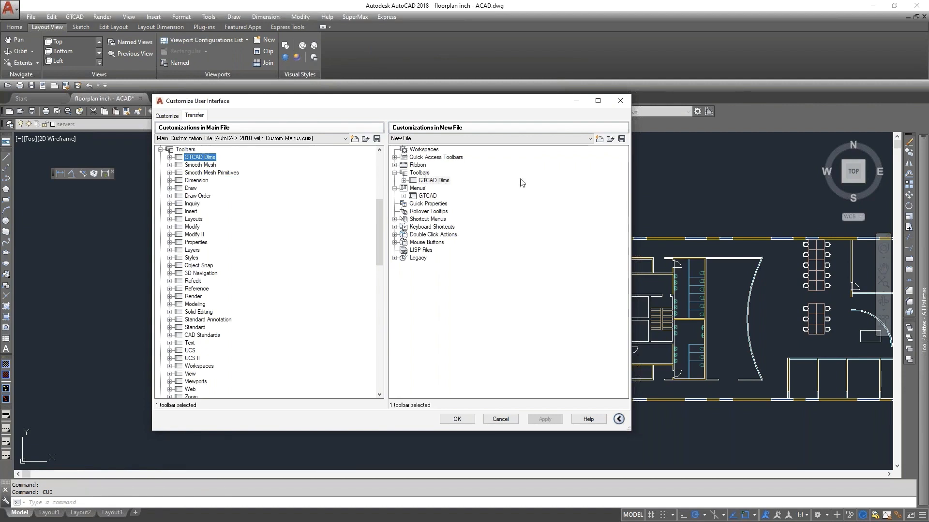
- Start saving the new customization file, cancel the save, and close the Customize User Interface editor
{"action": "left_click", "coordinate": [621, 139]}
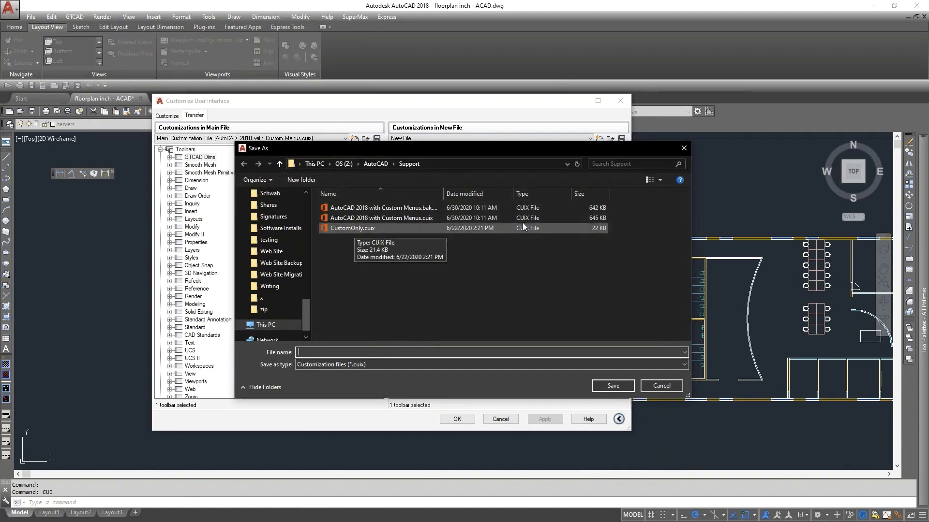
{"action": "left_click", "coordinate": [683, 149]}
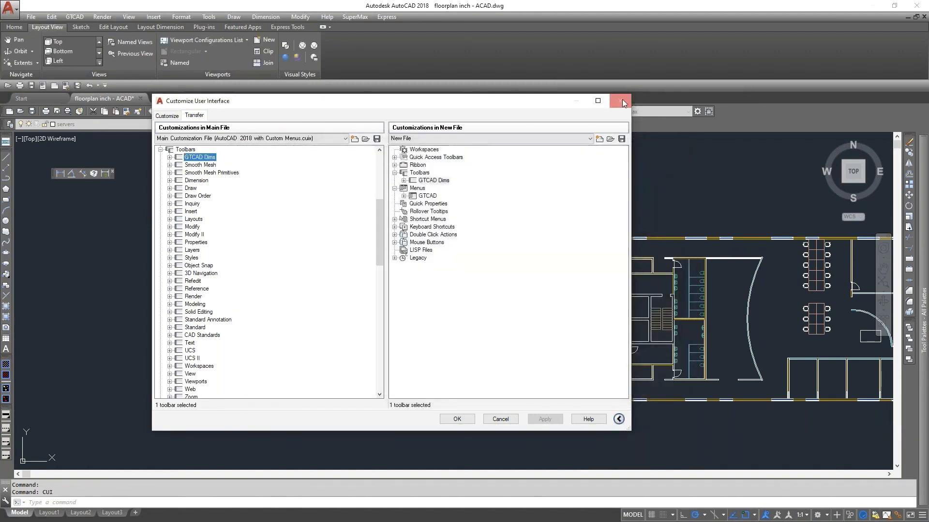
{"action": "left_click", "coordinate": [620, 100]}
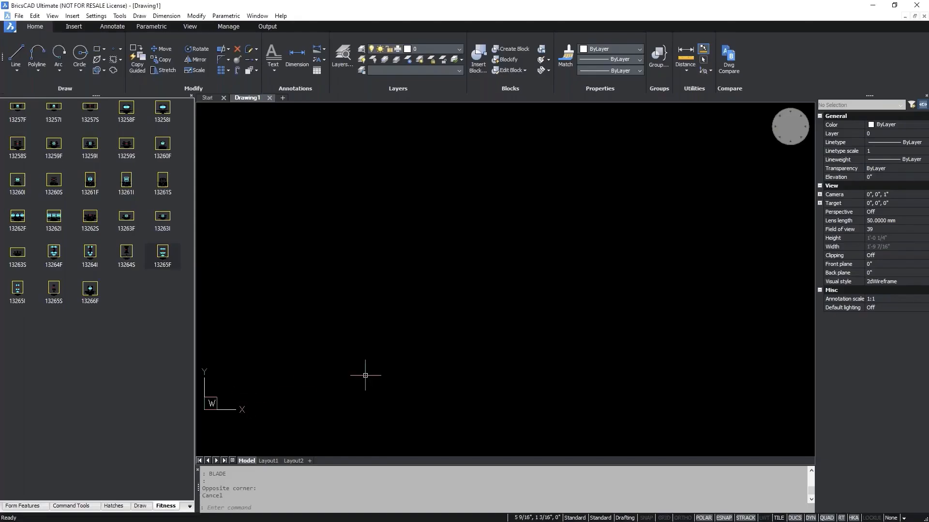
- Switch to BricsCAD, load CustomOnly.cuix as a partial CUI file through the CUI command, and move the GTCAD Dims toolbar clear of the dialog
{"action": "type", "text": "CUI"}
{"action": "key", "text": "Return"}
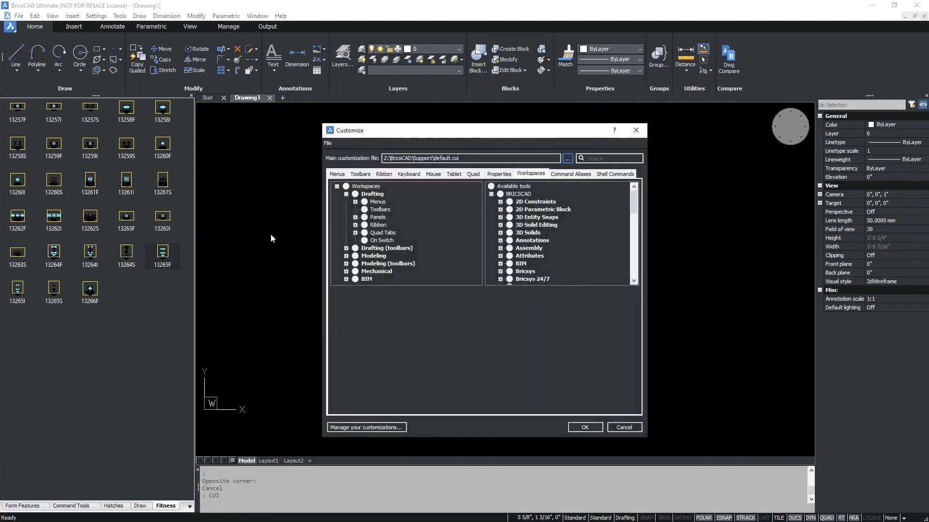
{"action": "left_click", "coordinate": [328, 144]}
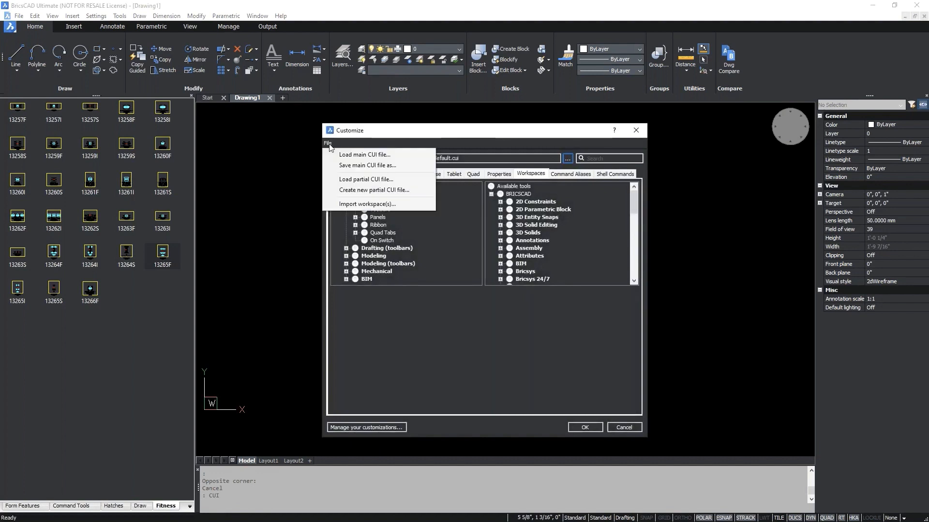
{"action": "left_click", "coordinate": [358, 180]}
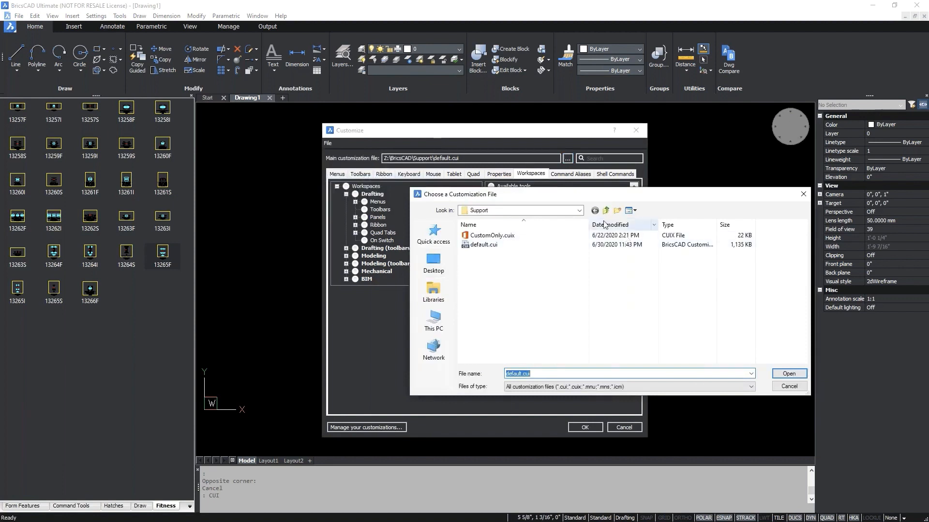
{"action": "left_click", "coordinate": [497, 236]}
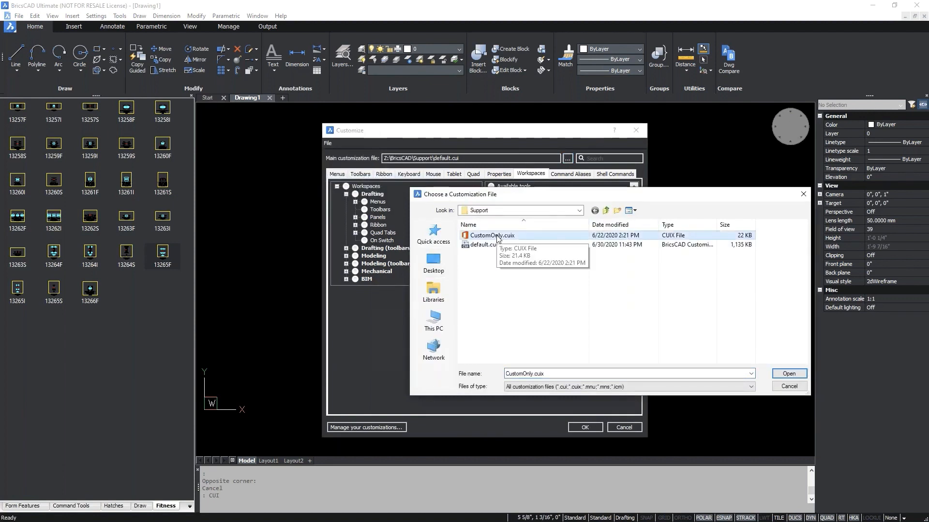
{"action": "left_click", "coordinate": [796, 378]}
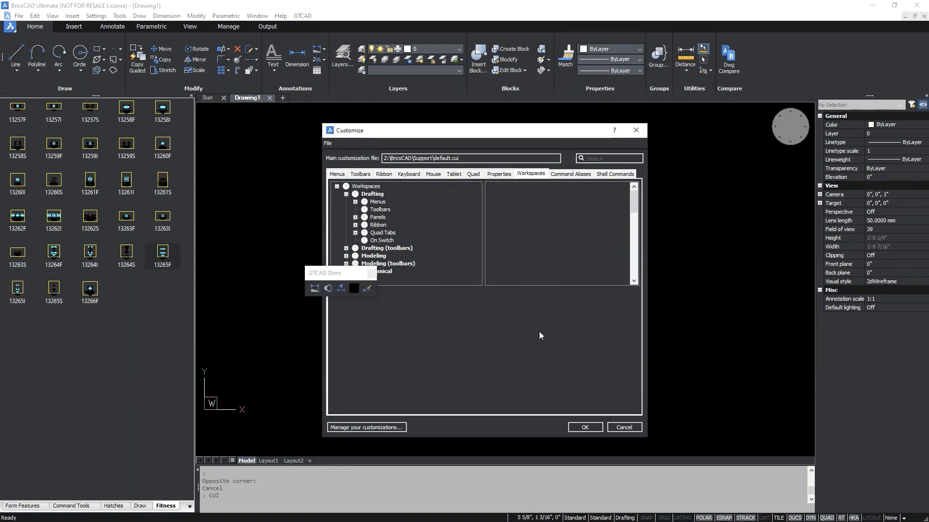
{"action": "left_click", "coordinate": [346, 282]}
{"action": "left_click_drag", "start_coordinate": [291, 281], "coordinate": [270, 233]}
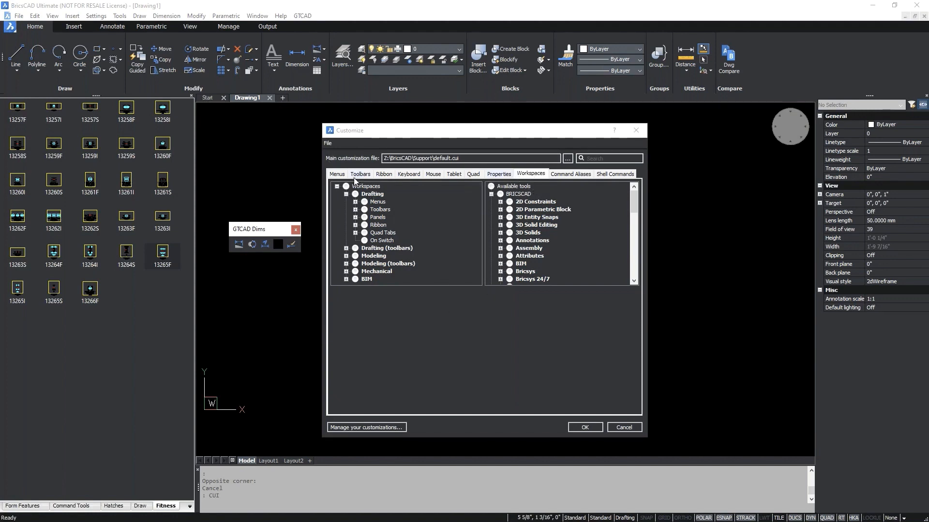
- Review the customization's menus, toolbars, ribbon and keyboard shortcuts, including the CUSTOMONLY group, and accept the Customize dialog
{"action": "left_click", "coordinate": [338, 174]}
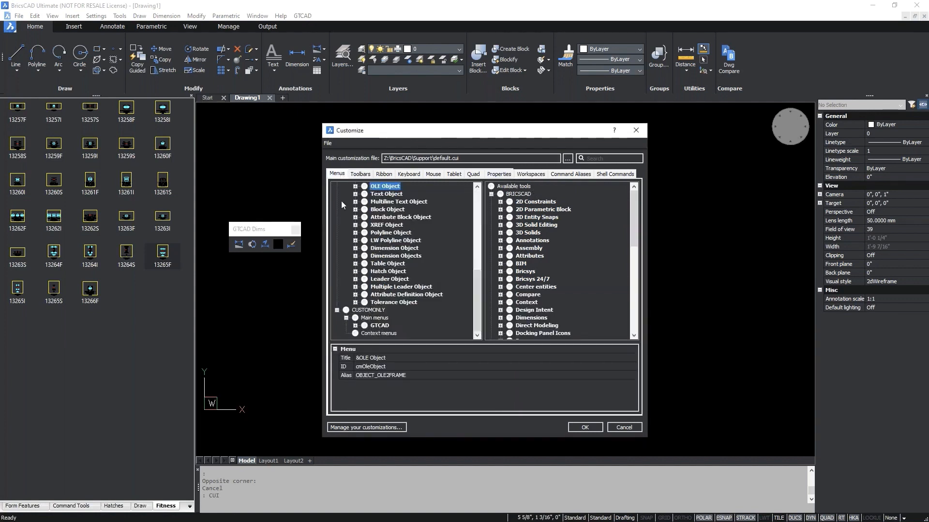
{"action": "left_click", "coordinate": [362, 174]}
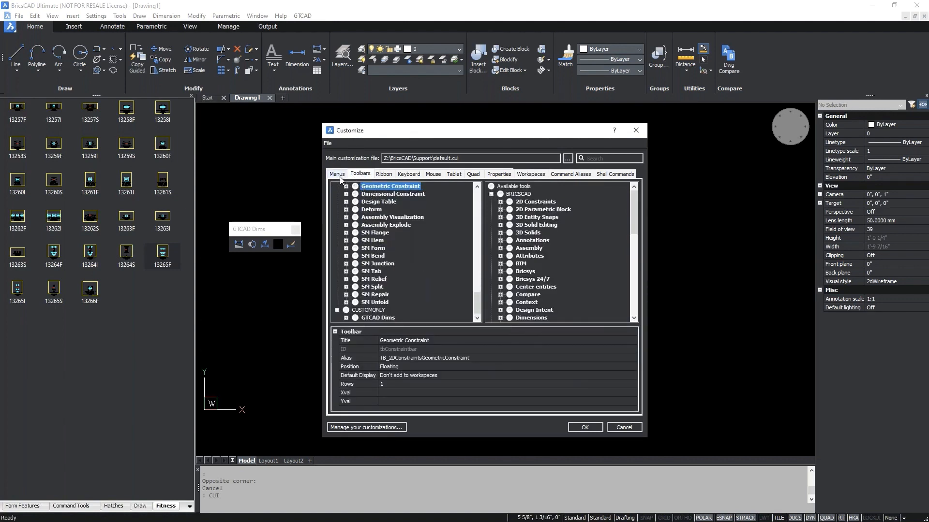
{"action": "left_click", "coordinate": [338, 175]}
{"action": "left_click", "coordinate": [358, 176]}
{"action": "left_click", "coordinate": [383, 175]}
{"action": "left_click", "coordinate": [407, 175]}
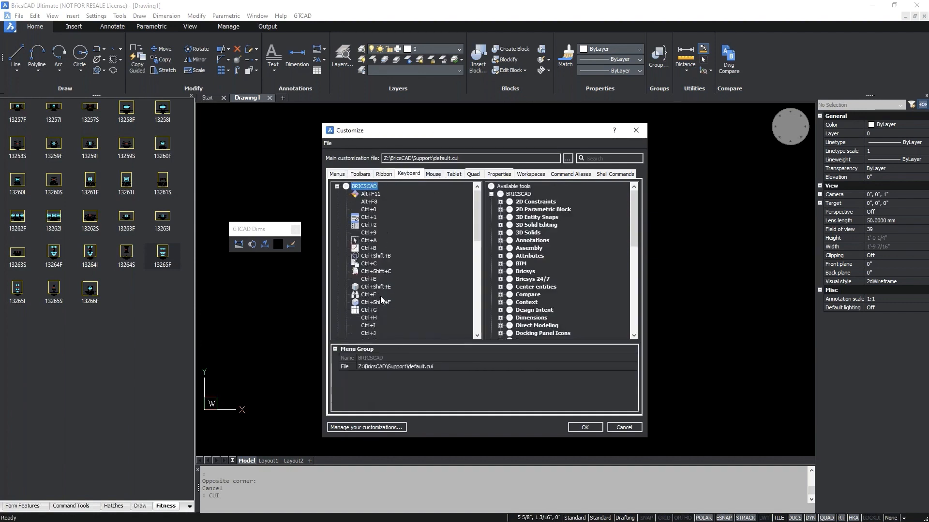
{"action": "left_click", "coordinate": [337, 175]}
{"action": "left_click", "coordinate": [360, 174]}
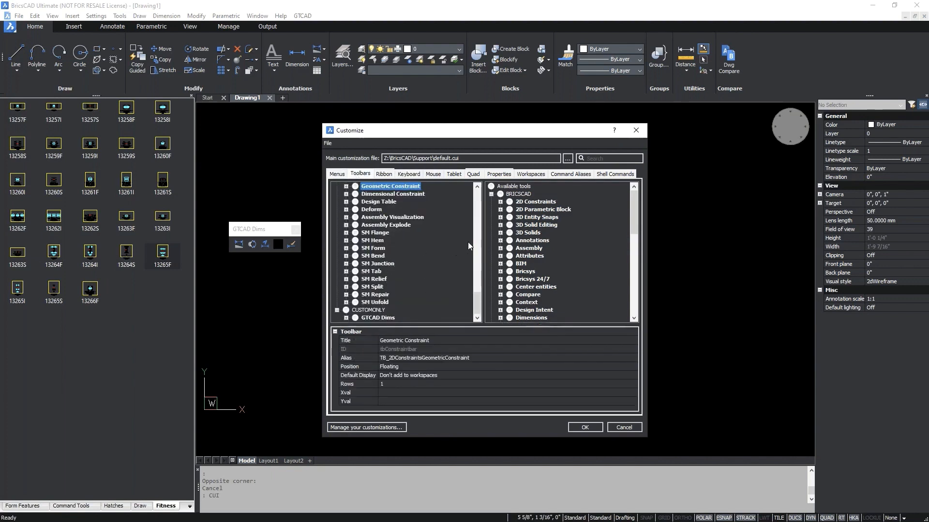
{"action": "left_click_drag", "start_coordinate": [477, 306], "coordinate": [478, 198]}
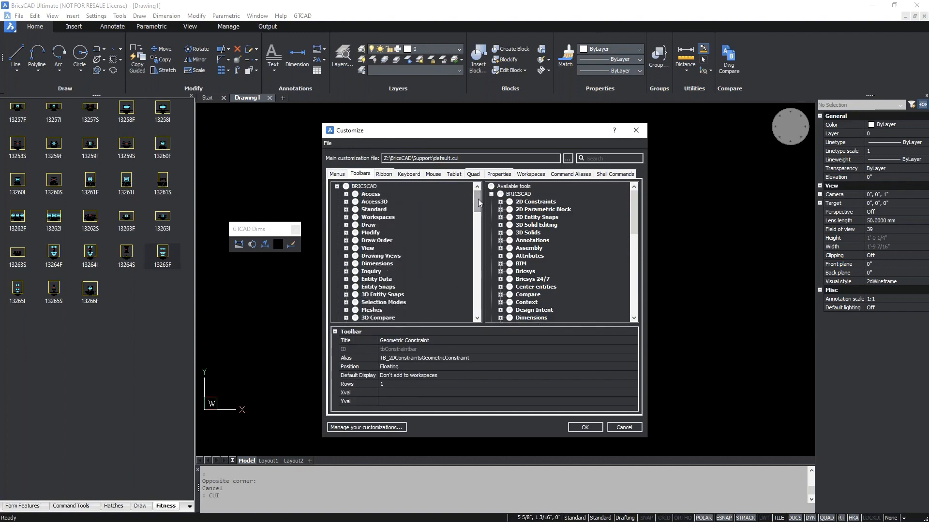
{"action": "left_click", "coordinate": [586, 426]}
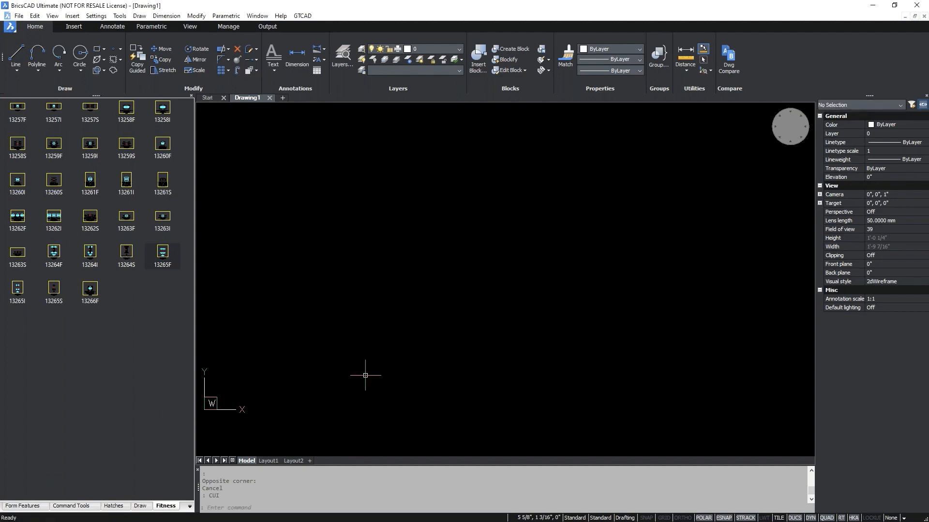
{"action": "left_click_drag", "start_coordinate": [0, 234], "coordinate": [335, 212]}
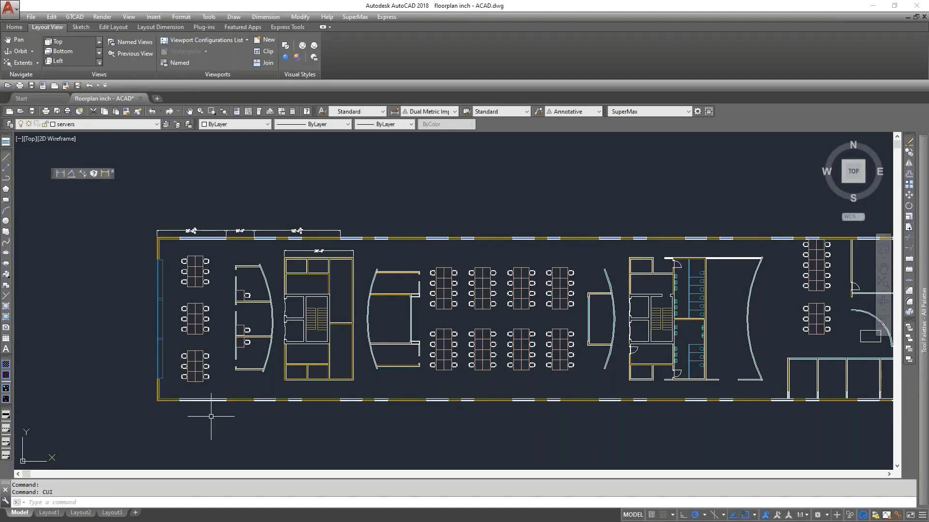
- Open the AutoCAD plotters folder with the PLOTTERMANAGER command and copy Custom ACAD PDF Plotter Capture.pc3
{"action": "type", "text": "plotter"}
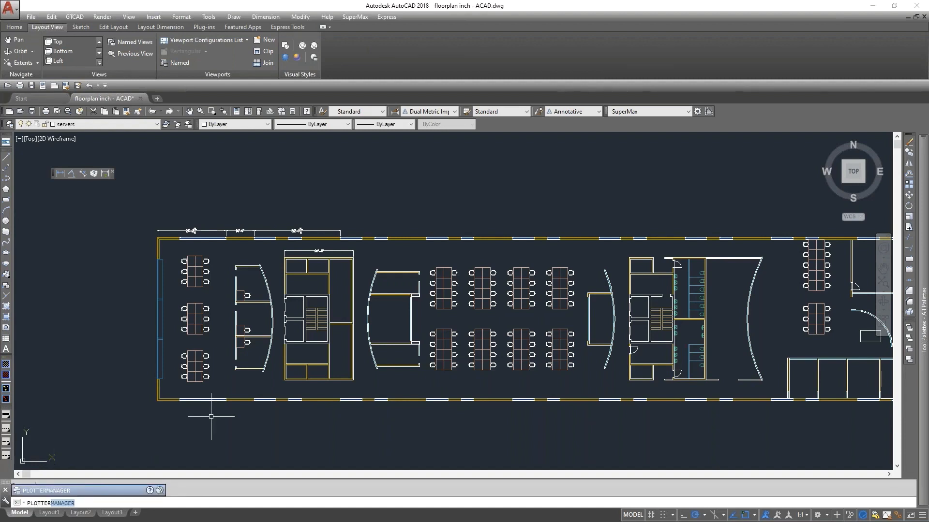
{"action": "key", "text": "Return"}
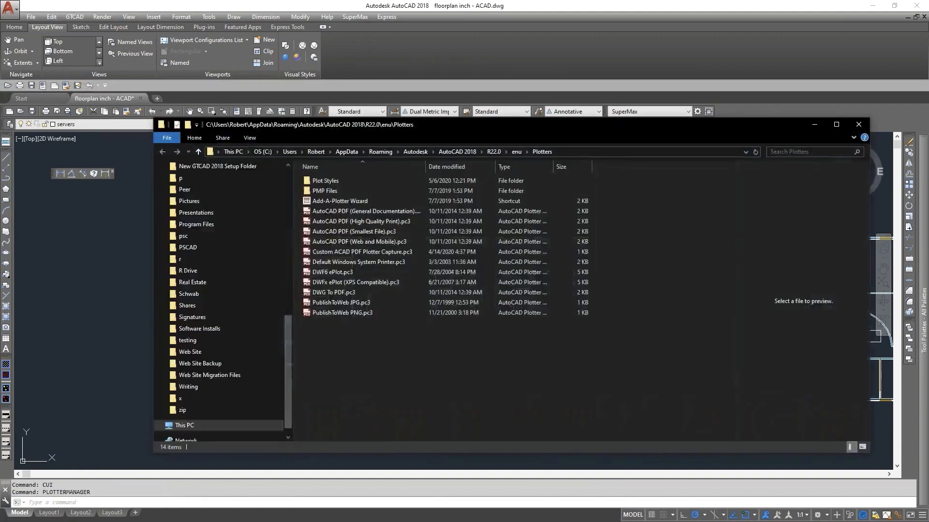
{"action": "right_click", "coordinate": [349, 252]}
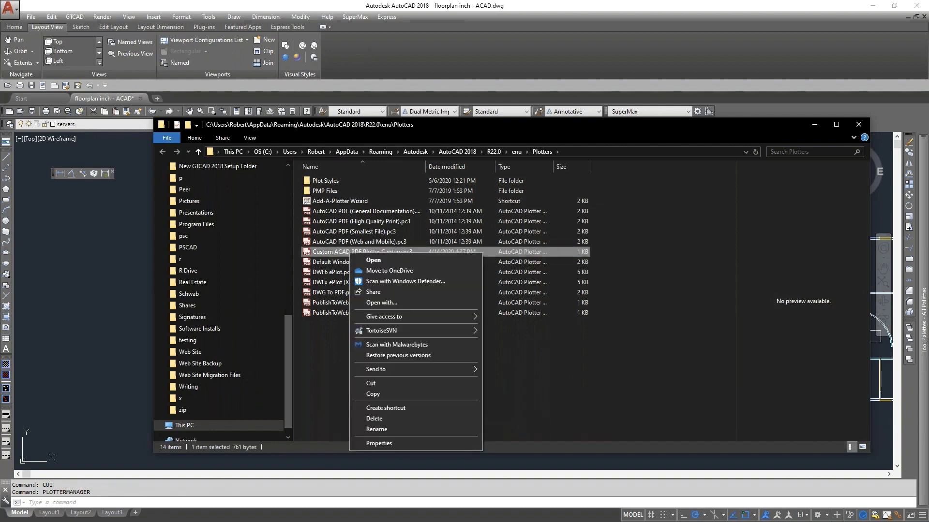
{"action": "left_click", "coordinate": [379, 394]}
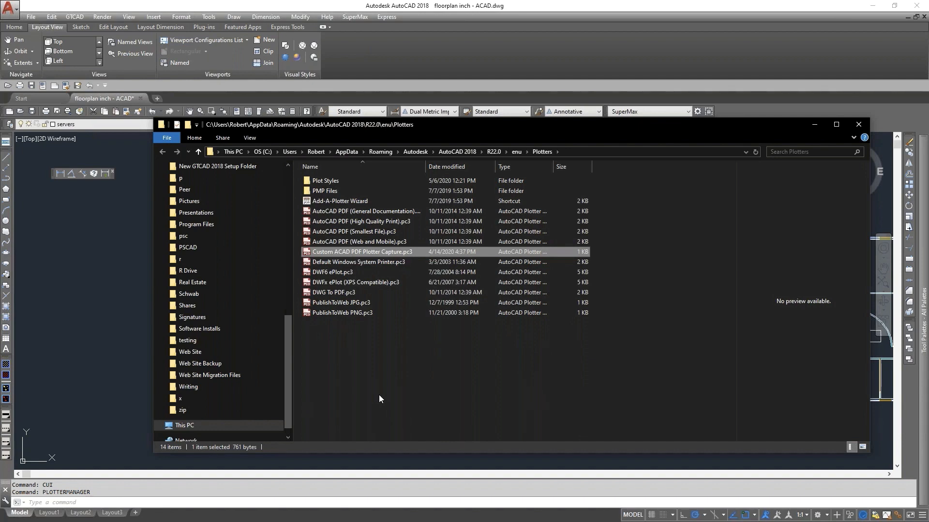
{"action": "right_click", "coordinate": [365, 251]}
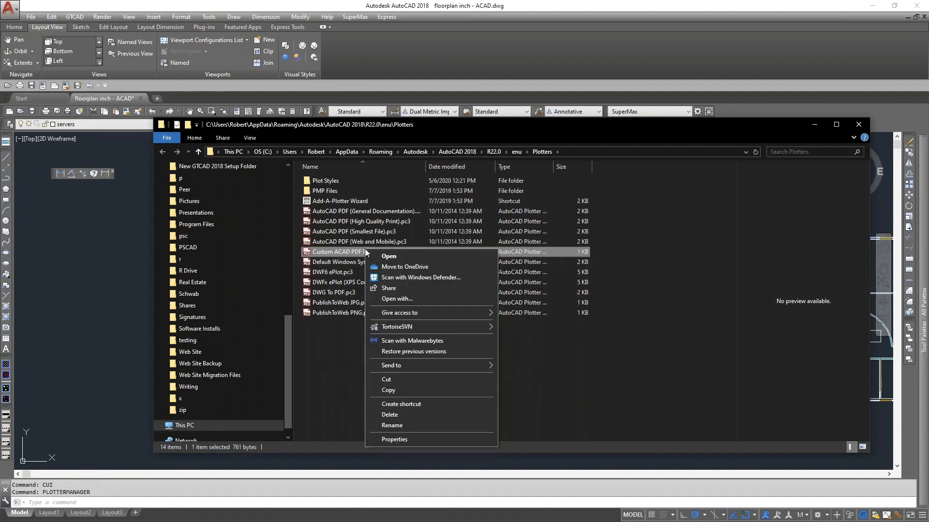
{"action": "left_click", "coordinate": [393, 393]}
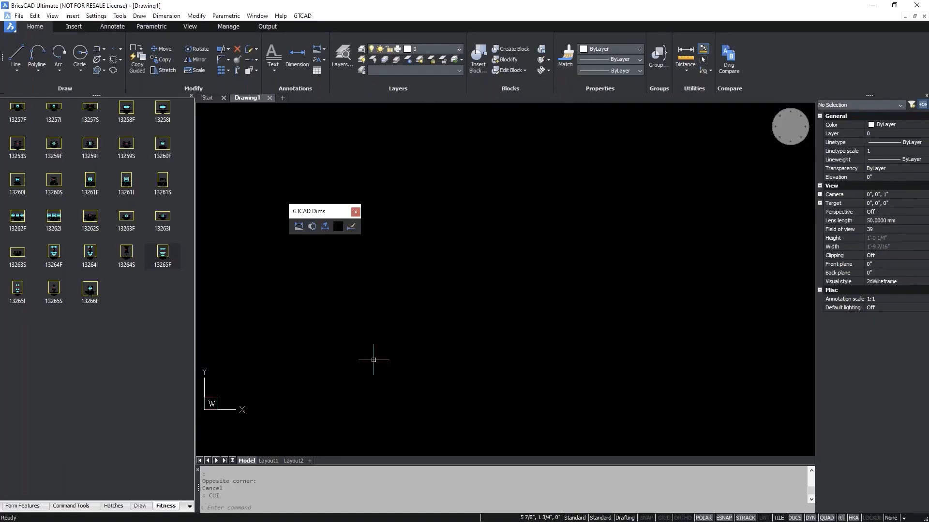
- Open the BricsCAD PlotConfig folder with the PLOTTERMANAGER command and paste the copied plotter configuration file into it
{"action": "type", "text": "PLOTTERMAN"}
{"action": "key", "text": "Return"}
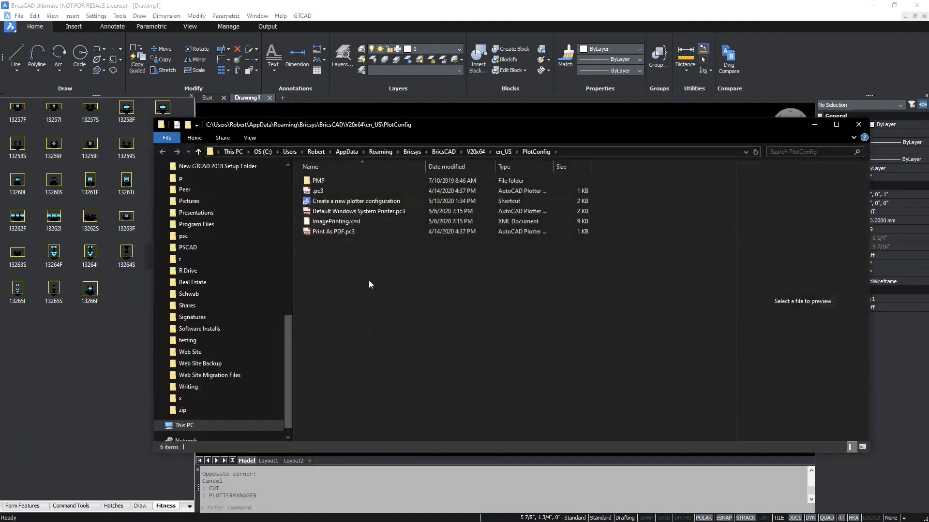
{"action": "right_click", "coordinate": [324, 266]}
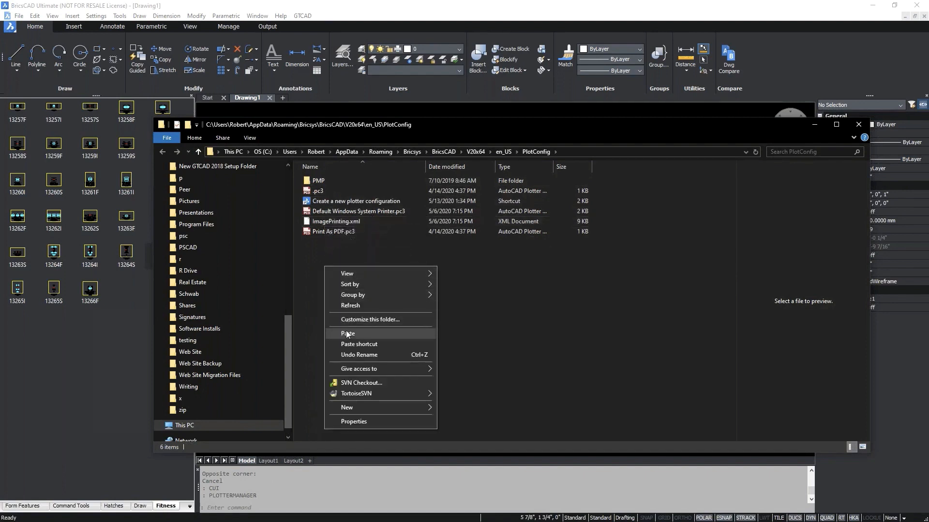
{"action": "left_click", "coordinate": [382, 333]}
- Rename the pasted plotter file as Custom BricsCAD PDF Plotter Capture.pc3
{"action": "left_click", "coordinate": [330, 211]}
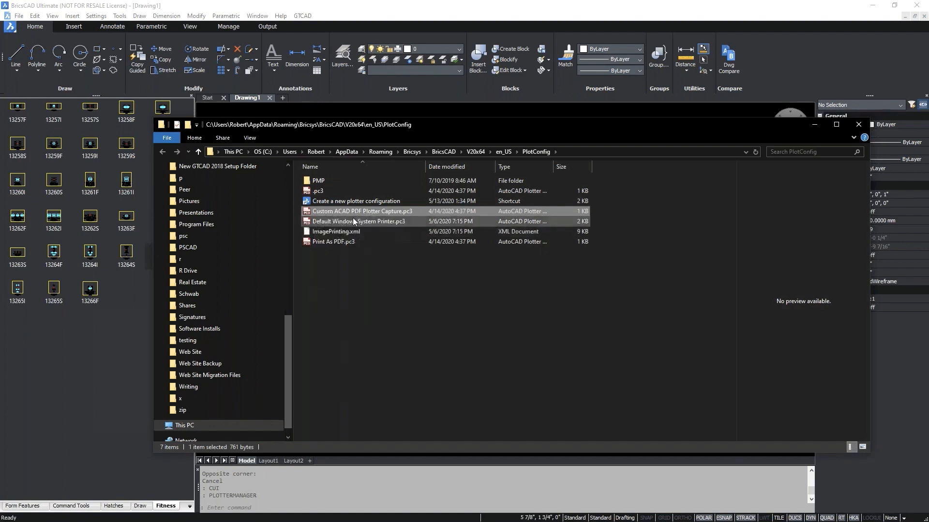
{"action": "right_click", "coordinate": [340, 212]}
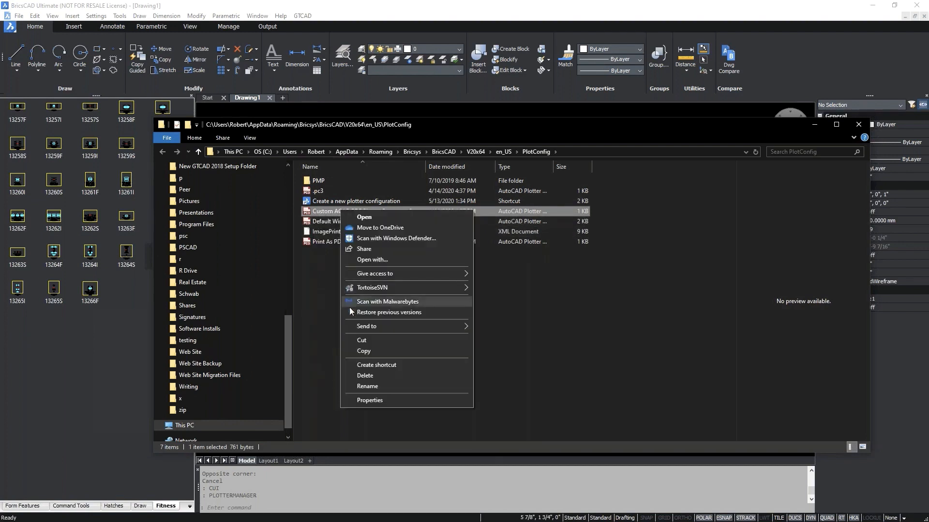
{"action": "left_click", "coordinate": [382, 386]}
{"action": "left_click", "coordinate": [340, 211]}
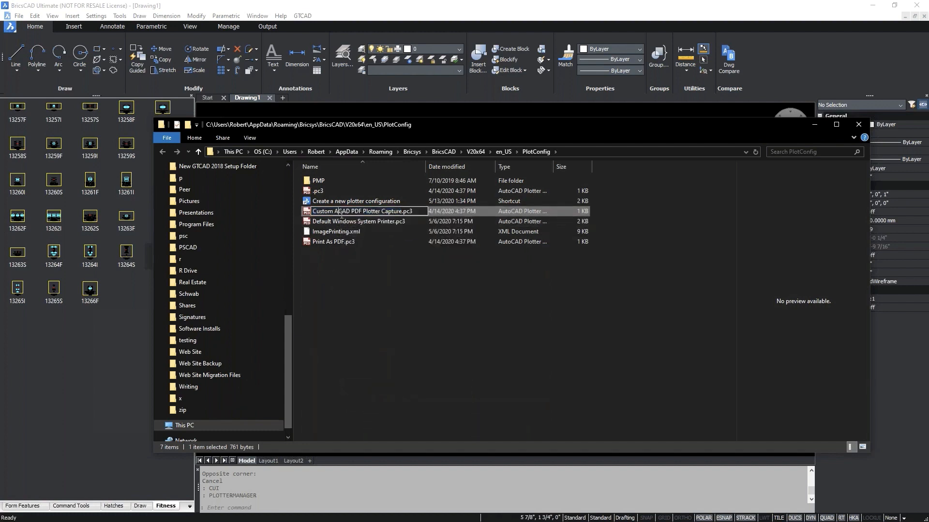
{"action": "key", "text": "BackSpace"}
{"action": "type", "text": "Brics"}
{"action": "left_click", "coordinate": [356, 268]}
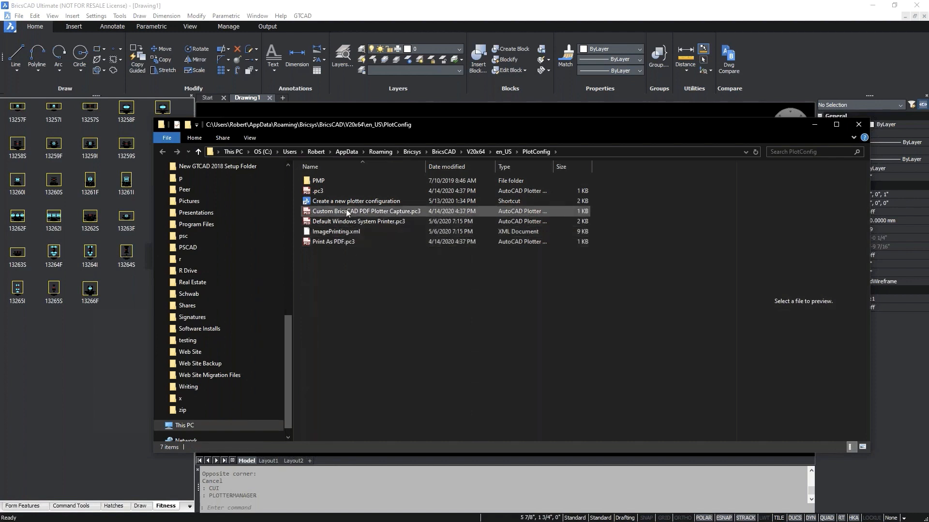
- Return to the drawing, check the PLOT dialog's printer list for the custom PDF plotter configuration, and close the dialog without printing
{"action": "left_click", "coordinate": [88, 422]}
{"action": "left_click", "coordinate": [88, 422]}
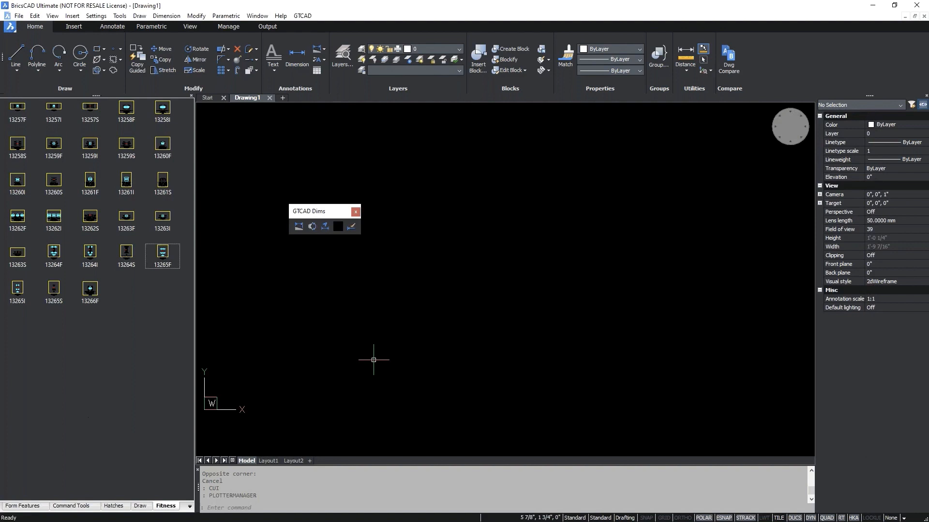
{"action": "left_click", "coordinate": [230, 507]}
{"action": "type", "text": "plot"}
{"action": "key", "text": "Return"}
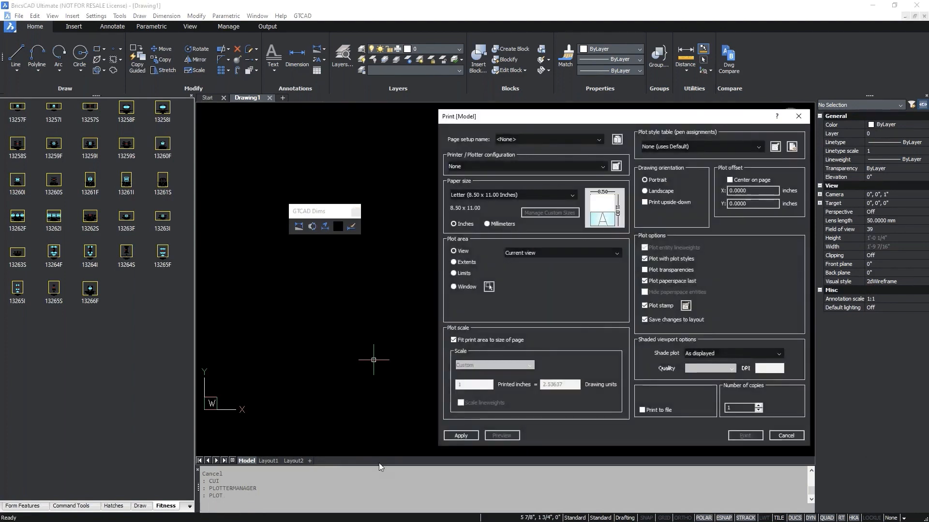
{"action": "left_click", "coordinate": [603, 166]}
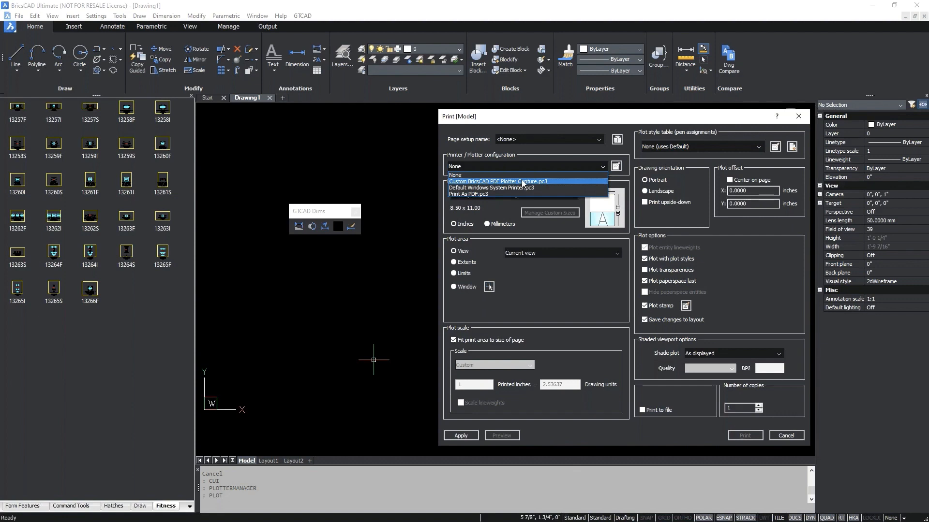
{"action": "left_click", "coordinate": [798, 117]}
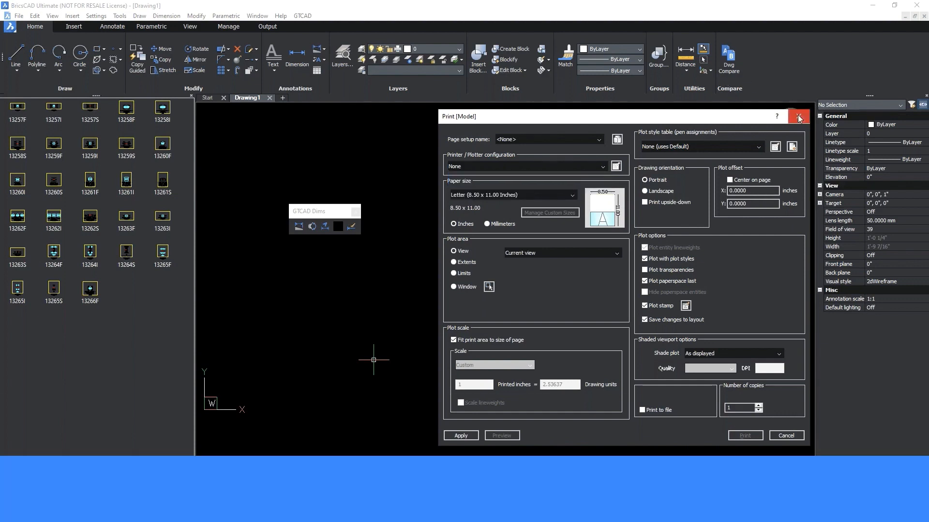